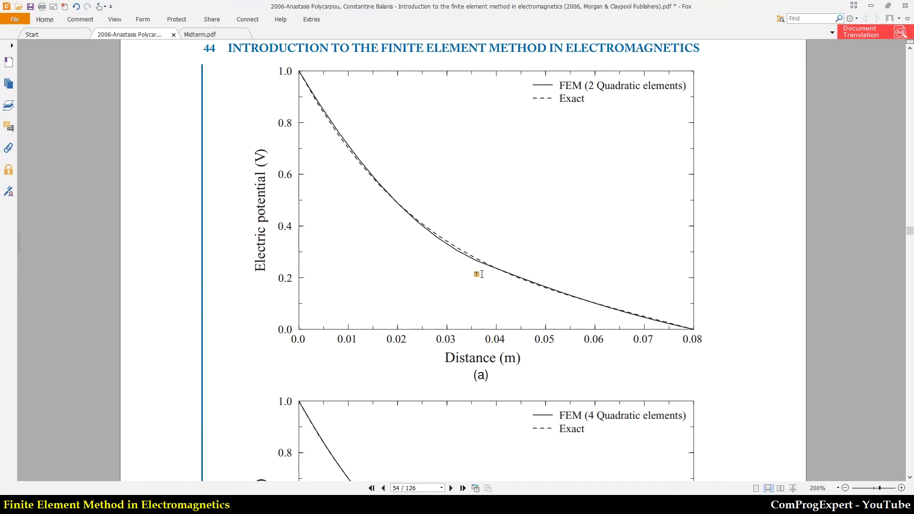
Scroll past Figure 1.16 back to page 52's nonuniform charge formula, then bring ANSYS forward.
{"action": "scroll", "coordinate": [479, 274], "scroll_direction": "up", "scroll_amount": 3}
{"action": "scroll", "coordinate": [481, 276], "scroll_direction": "down", "scroll_amount": 4}
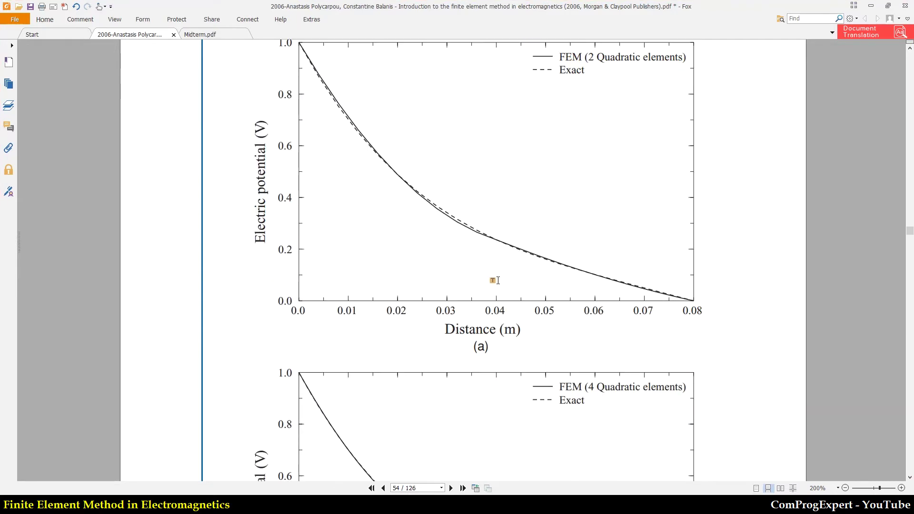
{"action": "scroll", "coordinate": [484, 286], "scroll_direction": "down", "scroll_amount": 3}
{"action": "scroll", "coordinate": [495, 288], "scroll_direction": "down", "scroll_amount": 12}
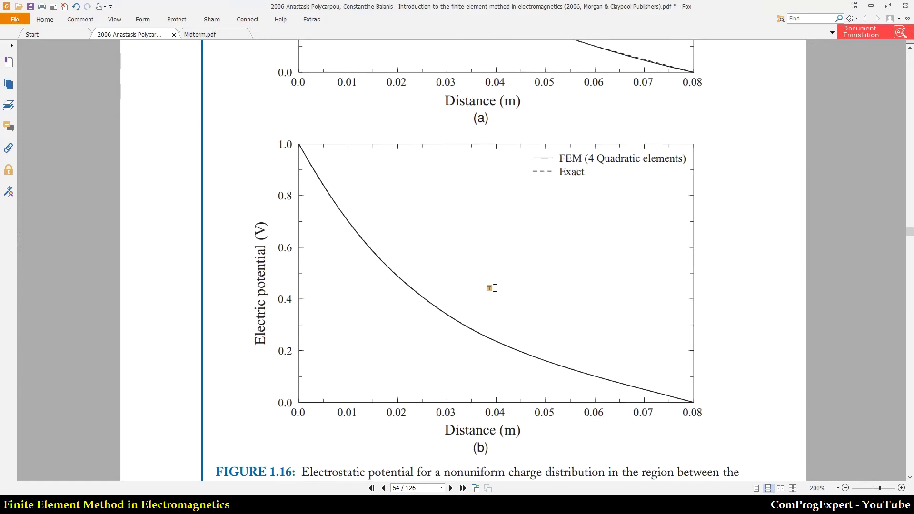
{"action": "scroll", "coordinate": [495, 288], "scroll_direction": "up", "scroll_amount": 18}
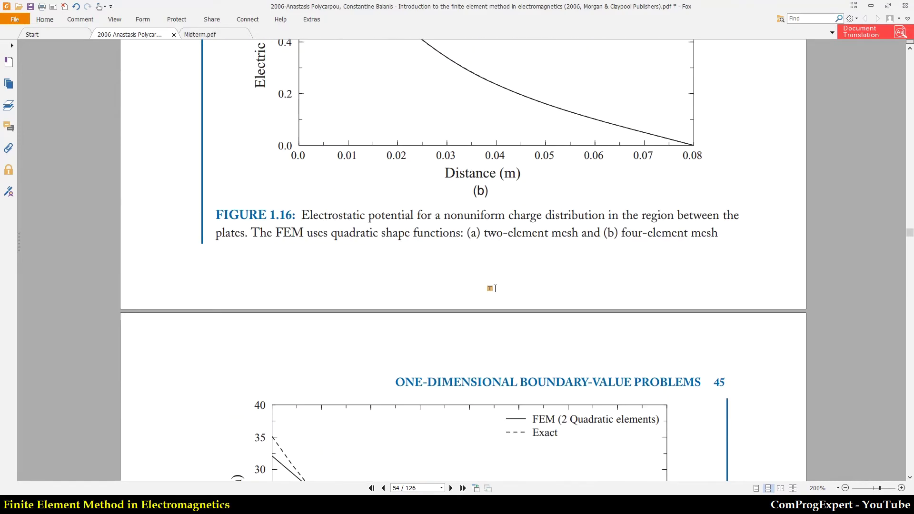
{"action": "scroll", "coordinate": [495, 288], "scroll_direction": "up", "scroll_amount": 15}
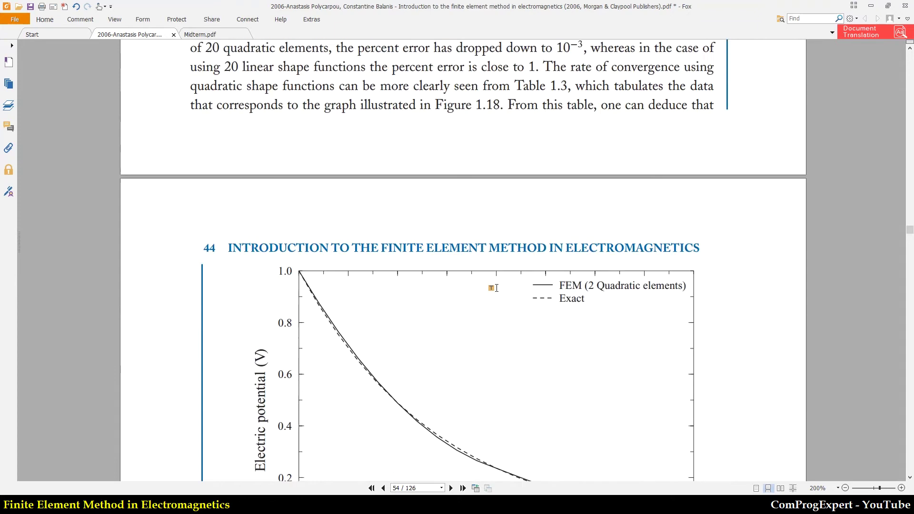
{"action": "scroll", "coordinate": [496, 288], "scroll_direction": "up", "scroll_amount": 6}
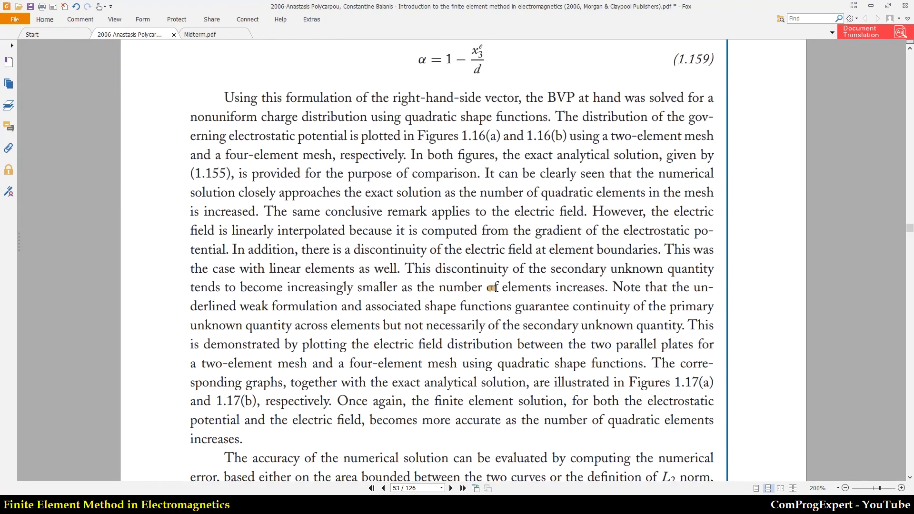
{"action": "scroll", "coordinate": [497, 289], "scroll_direction": "up", "scroll_amount": 14}
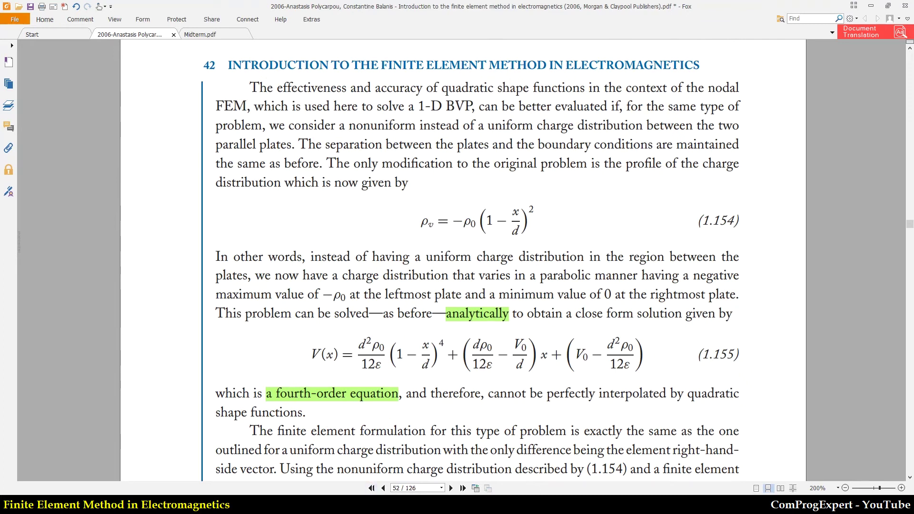
{"action": "left_click", "coordinate": [367, 500]}
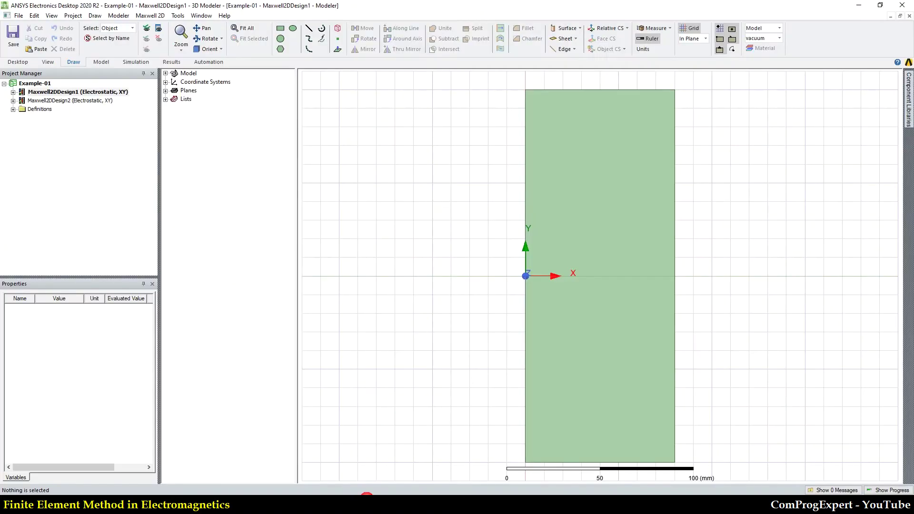
Expand Maxwell2DDesign1 and its Excitations group in the Project Manager.
{"action": "left_click", "coordinate": [51, 94]}
{"action": "left_click", "coordinate": [13, 93]}
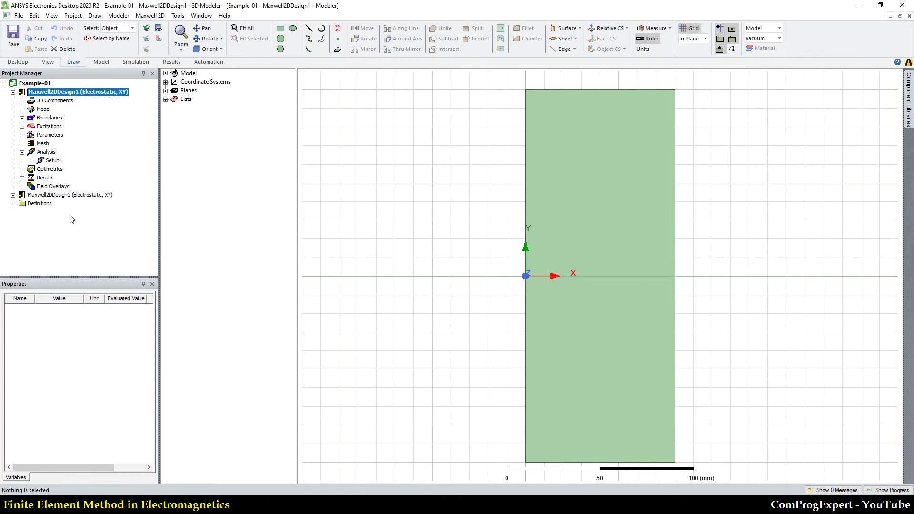
{"action": "left_click", "coordinate": [22, 127]}
Review ChargeDensity1's constant -1e-08 C/m^2 value, then open project Example-01's menu.
{"action": "double_click", "coordinate": [50, 136]}
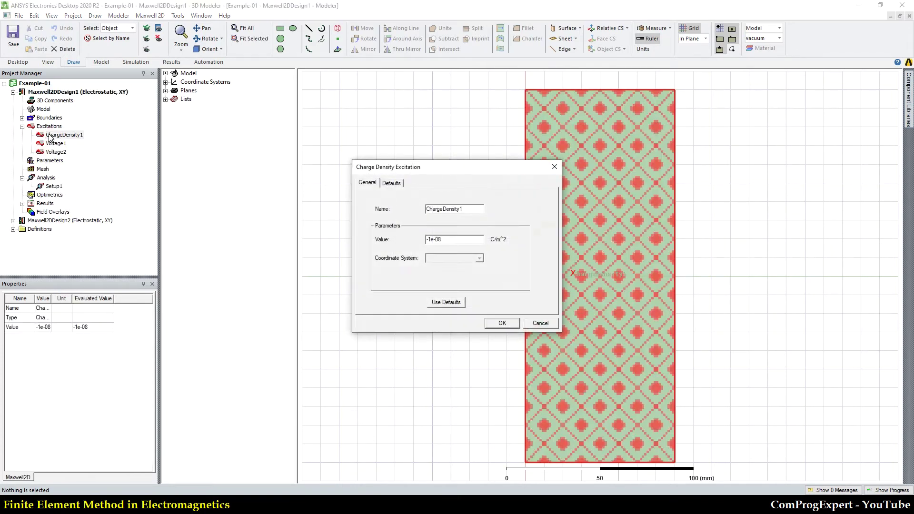
{"action": "left_click_drag", "start_coordinate": [455, 169], "coordinate": [399, 105]}
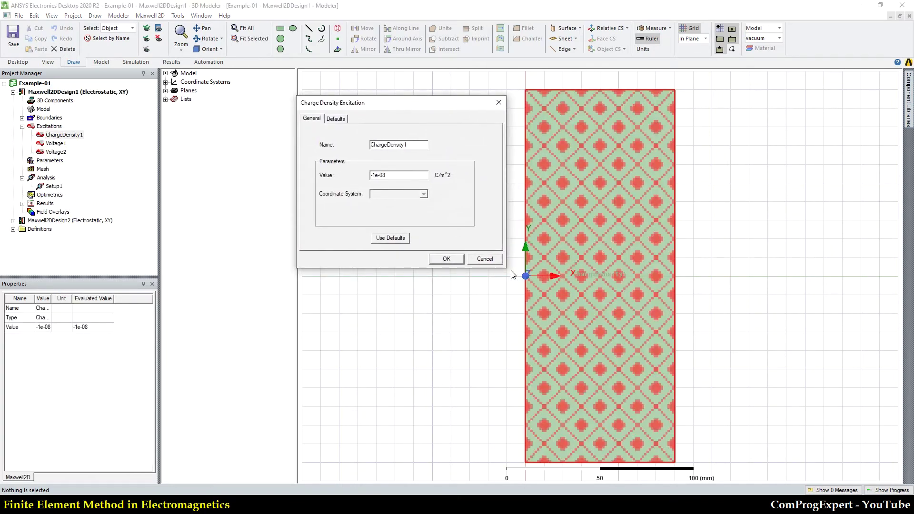
{"action": "left_click_drag", "start_coordinate": [510, 273], "coordinate": [635, 396]}
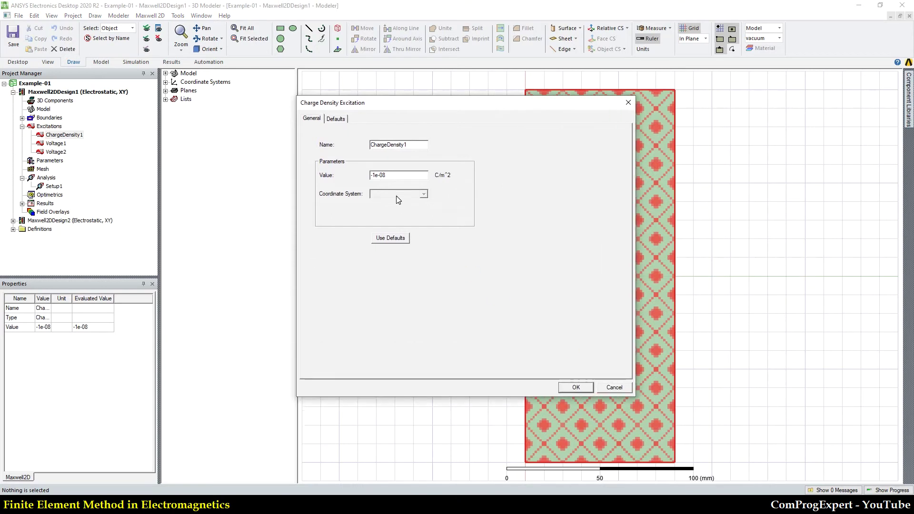
{"action": "left_click", "coordinate": [406, 250]}
{"action": "left_click", "coordinate": [627, 103]}
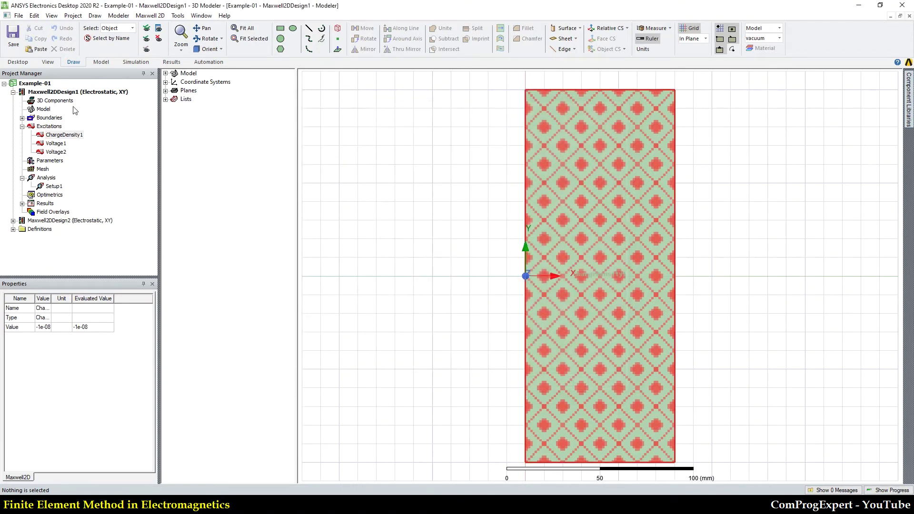
{"action": "right_click", "coordinate": [34, 84]}
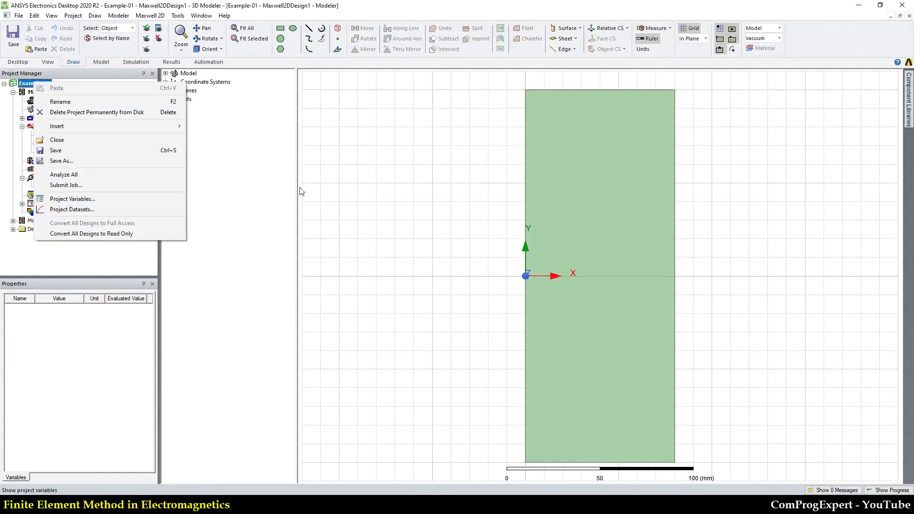
Show Example-01's project variables on the Intrinsic Variables tab and scroll down the list.
{"action": "left_click", "coordinate": [80, 198]}
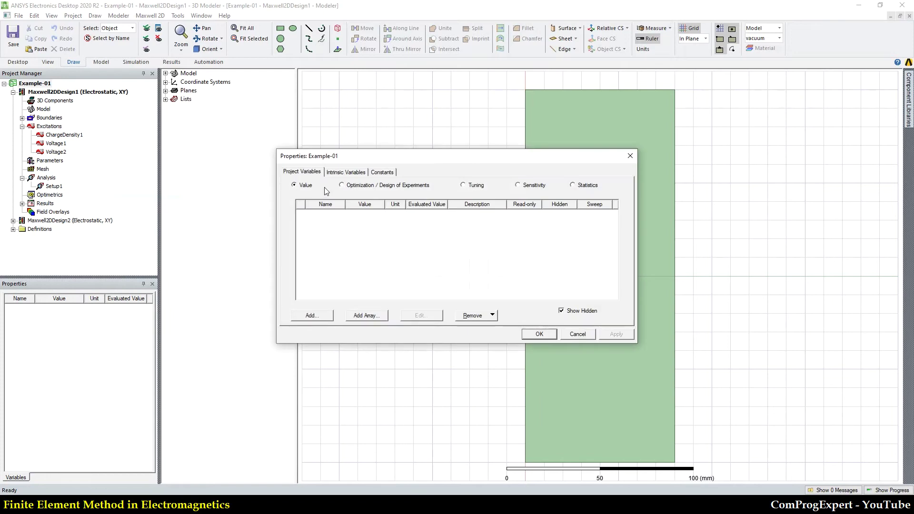
{"action": "left_click", "coordinate": [336, 172]}
{"action": "left_click_drag", "start_coordinate": [361, 156], "coordinate": [336, 99]}
{"action": "left_click", "coordinate": [502, 239]}
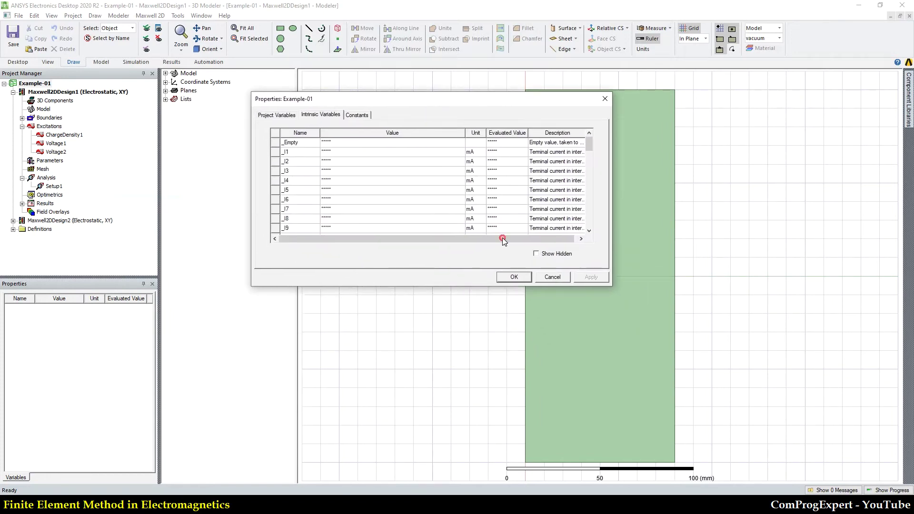
{"action": "left_click_drag", "start_coordinate": [617, 291], "coordinate": [715, 399]}
{"action": "scroll", "coordinate": [466, 237], "scroll_direction": "down", "scroll_amount": 5}
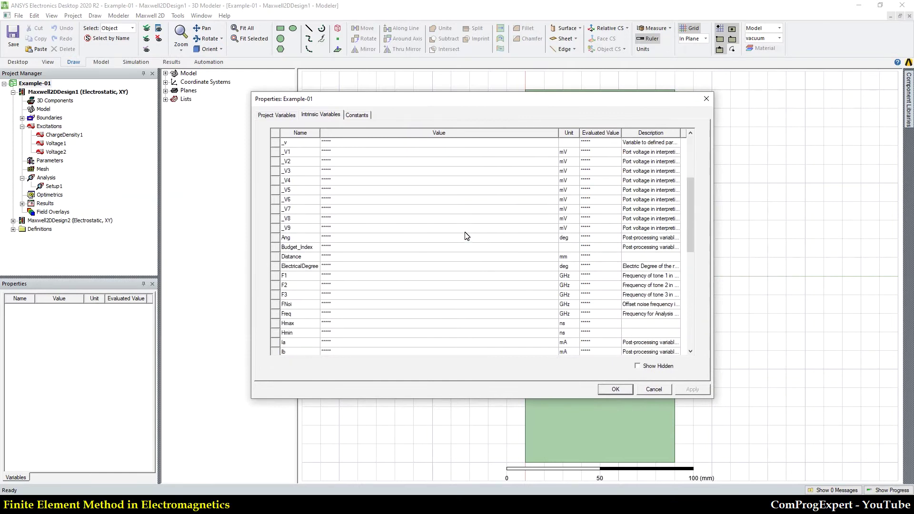
{"action": "scroll", "coordinate": [467, 236], "scroll_direction": "down", "scroll_amount": 4}
{"action": "scroll", "coordinate": [467, 236], "scroll_direction": "down", "scroll_amount": 5}
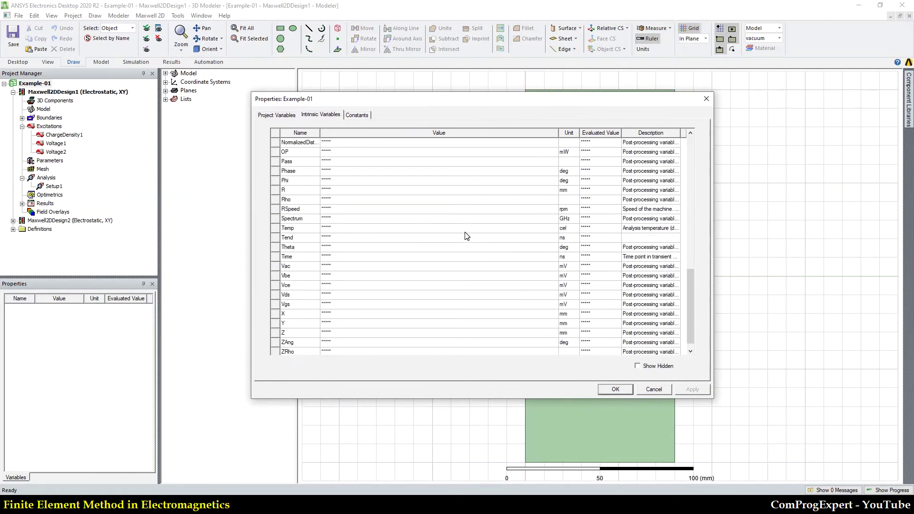
Note intrinsic variables X, Y and Z, then reopen ChargeDensity1 to enter -1e-08*(1-X/8cm.
{"action": "left_click", "coordinate": [293, 305]}
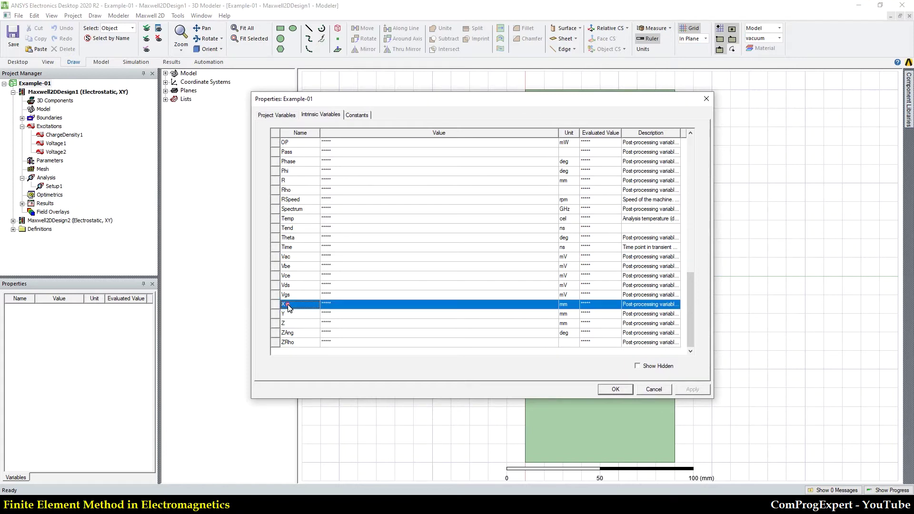
{"action": "left_click", "coordinate": [291, 314]}
{"action": "left_click", "coordinate": [298, 322]}
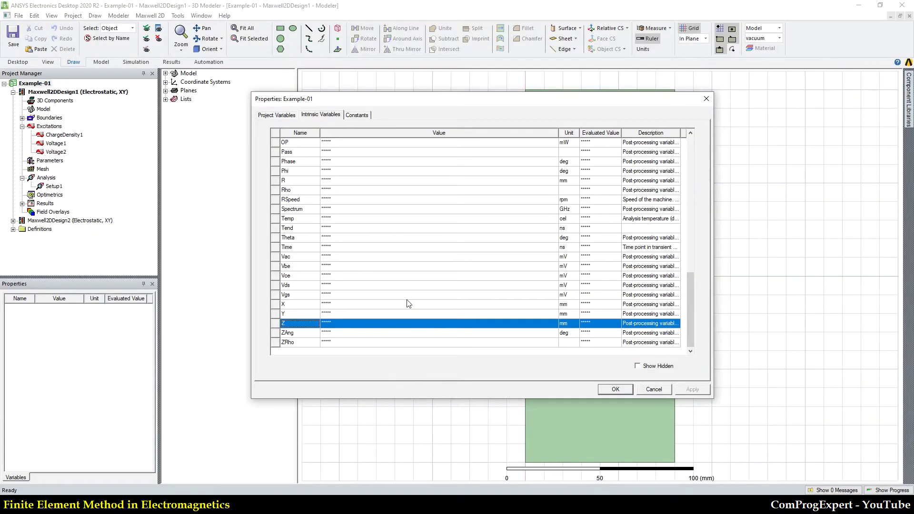
{"action": "left_click", "coordinate": [705, 99]}
{"action": "double_click", "coordinate": [58, 137]}
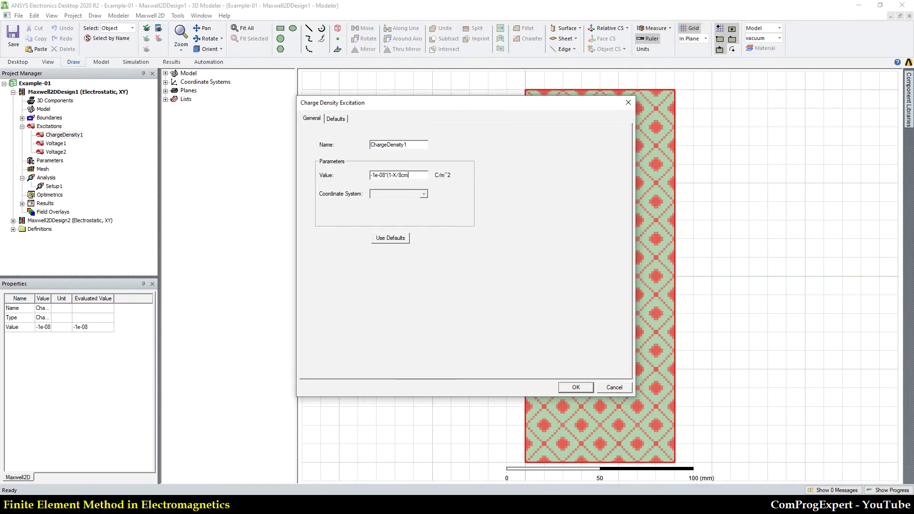
Check the nonuniform charge distribution formula in the textbook PDF.
{"action": "key", "text": "alt+Tab"}
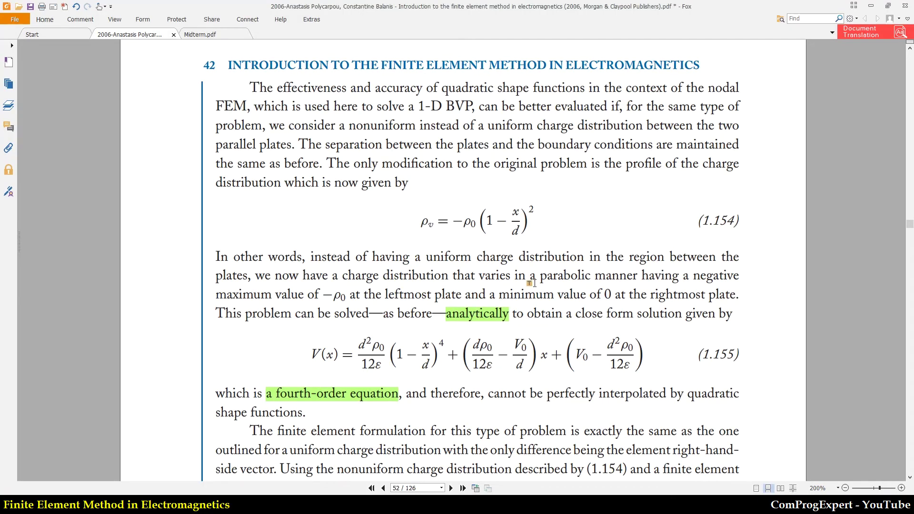
{"action": "scroll", "coordinate": [534, 283], "scroll_direction": "down", "scroll_amount": 2, "text": "ctrl"}
{"action": "left_click_drag", "start_coordinate": [910, 224], "coordinate": [911, 81]}
{"action": "scroll", "coordinate": [665, 198], "scroll_direction": "down", "scroll_amount": 10}
{"action": "scroll", "coordinate": [662, 228], "scroll_direction": "down", "scroll_amount": 15}
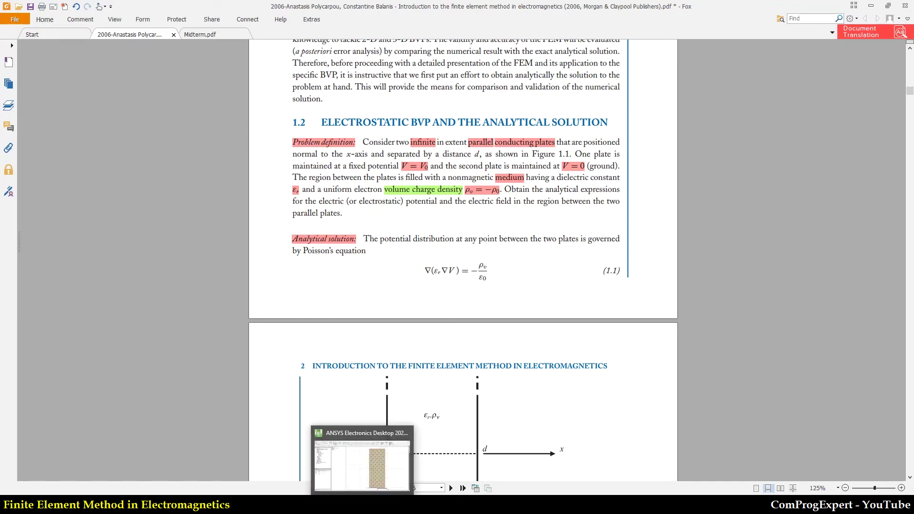
Complete ChargeDensity1's value as -1e-08*(1-X/8cm)^2 in the Global coordinate system.
{"action": "left_click", "coordinate": [460, 465]}
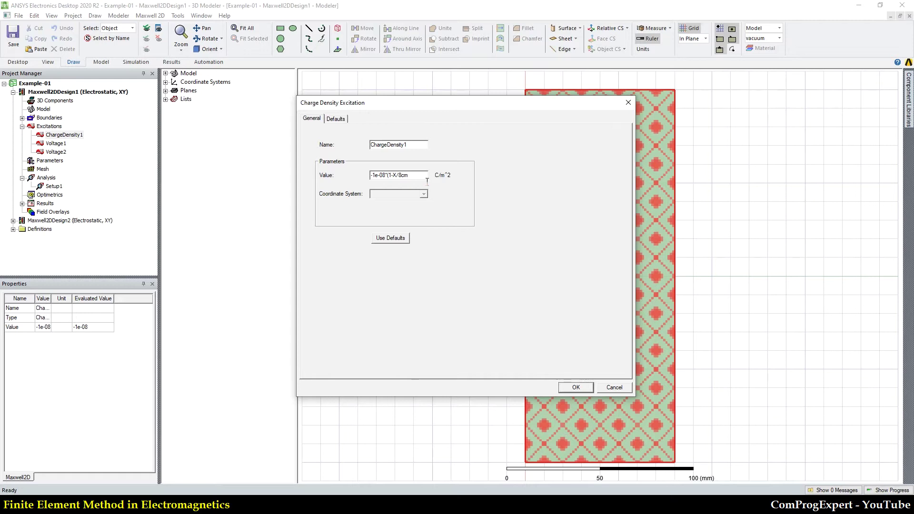
{"action": "type", "text": ")^2"}
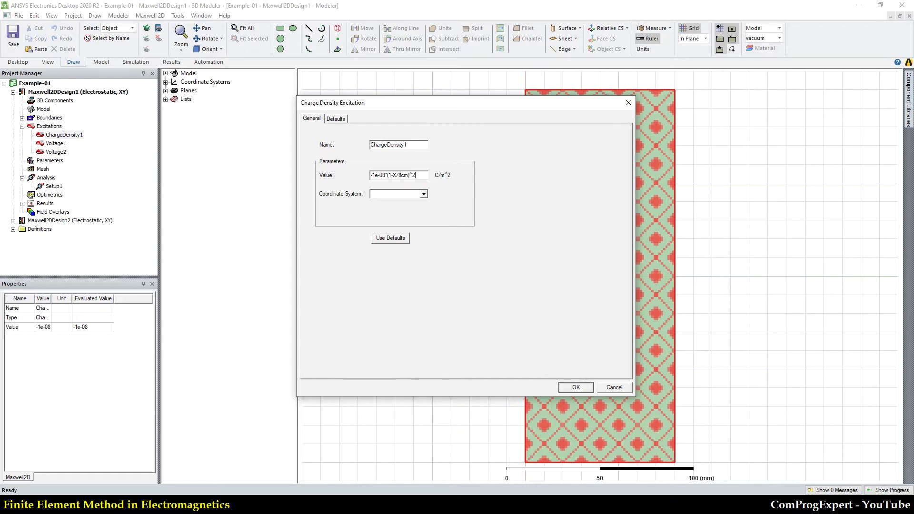
{"action": "left_click", "coordinate": [416, 196]}
{"action": "left_click", "coordinate": [392, 203]}
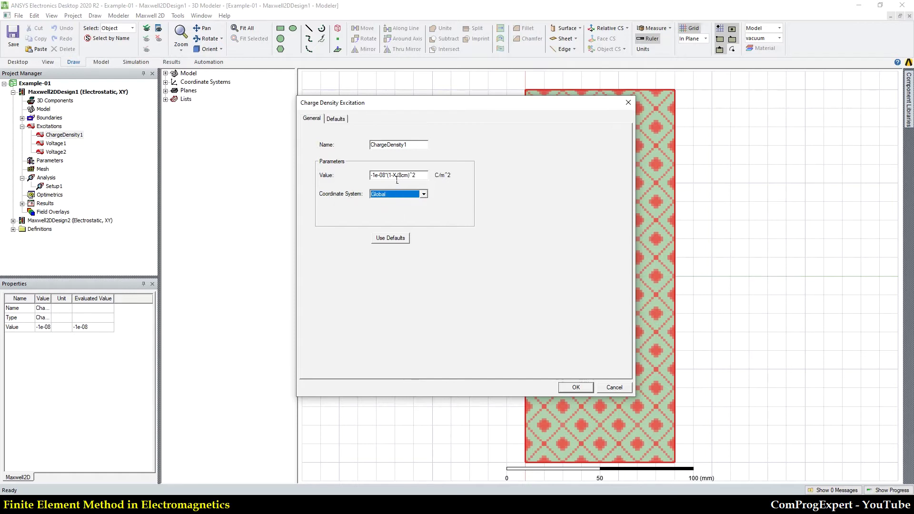
{"action": "left_click_drag", "start_coordinate": [398, 180], "coordinate": [392, 180]}
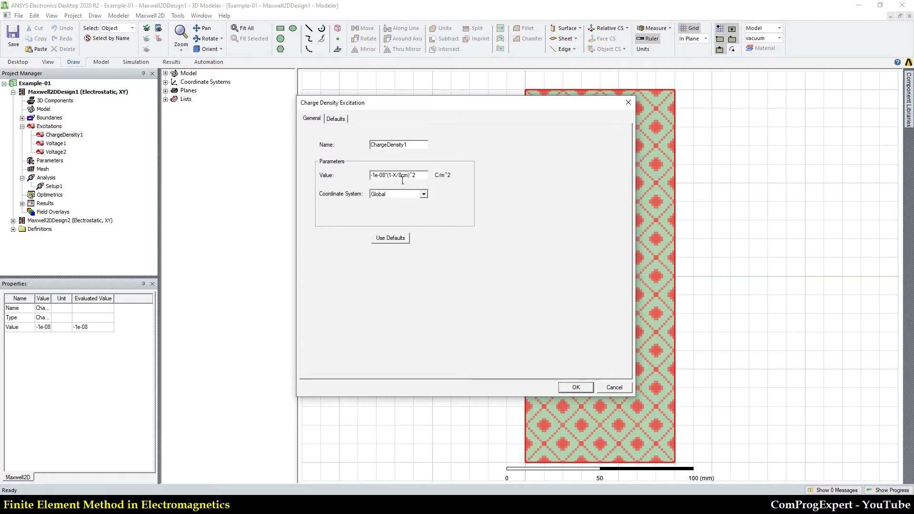
{"action": "left_click_drag", "start_coordinate": [414, 113], "coordinate": [398, 109]}
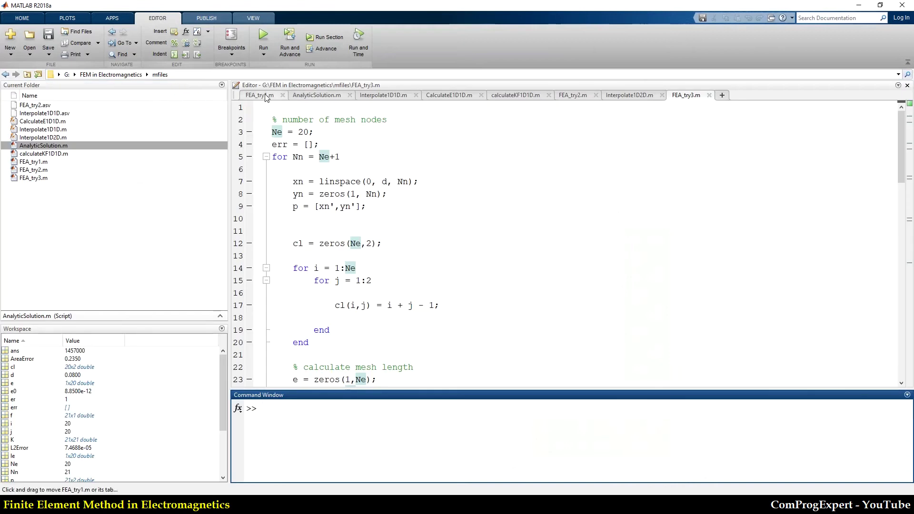
Inspect MATLAB's AnalyticSolution.m, confirming plate gap d = 8 cm and rho0 = 1e-8.
{"action": "left_click", "coordinate": [267, 95]}
{"action": "key", "text": "ctrl+shift+m"}
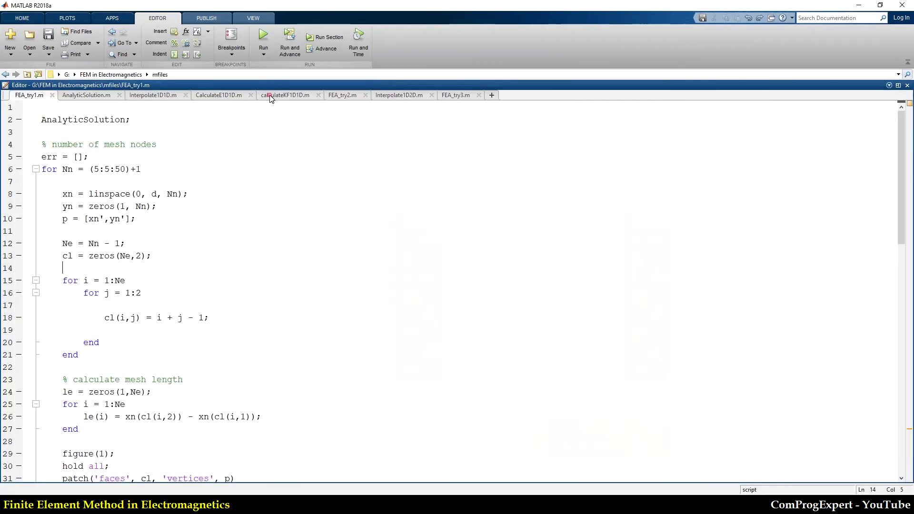
{"action": "left_click", "coordinate": [108, 99]}
{"action": "left_click", "coordinate": [136, 223]}
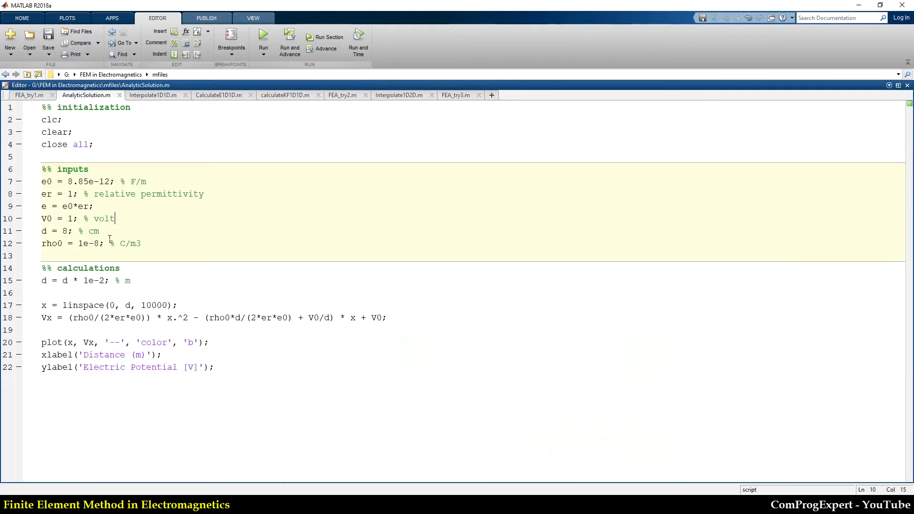
{"action": "left_click_drag", "start_coordinate": [106, 281], "coordinate": [62, 281]}
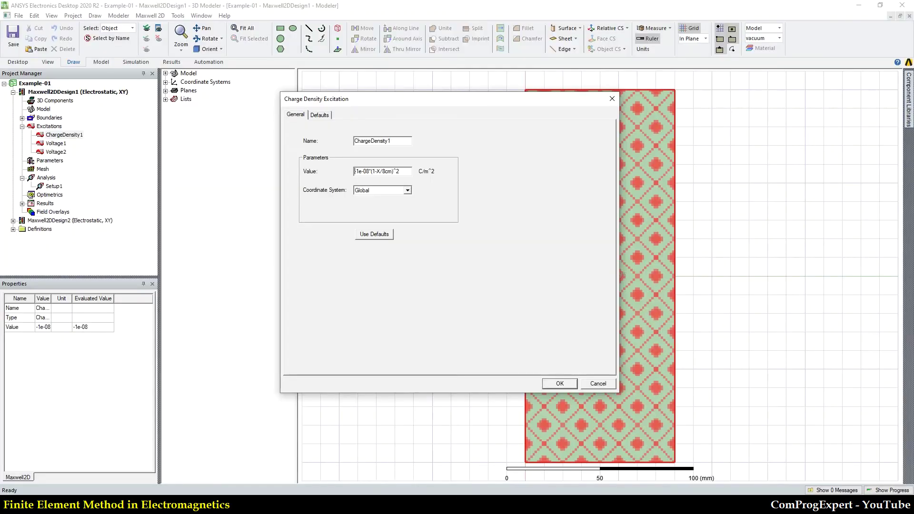
Confirm the -1e-08*(1-X/8cm)^2 charge density and re-solve the design with Setup1.
{"action": "left_click", "coordinate": [559, 384]}
{"action": "left_click", "coordinate": [498, 339]}
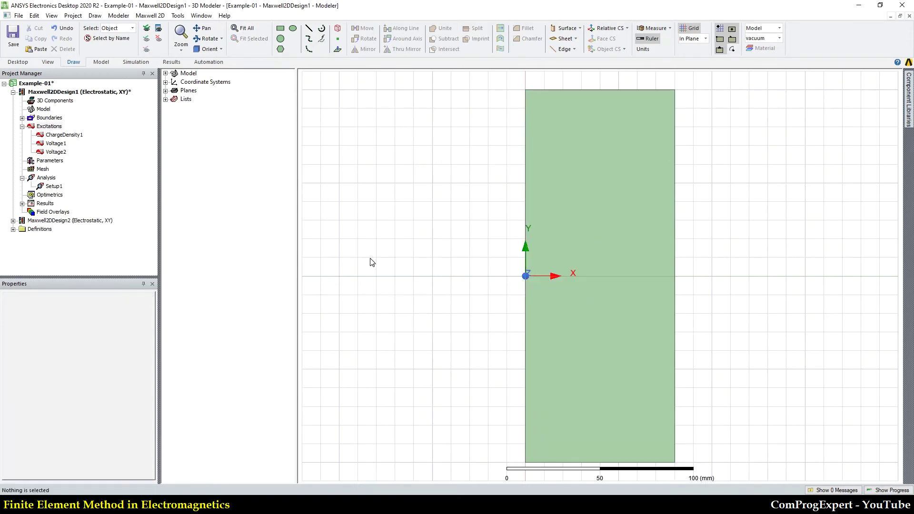
{"action": "left_click", "coordinate": [22, 204]}
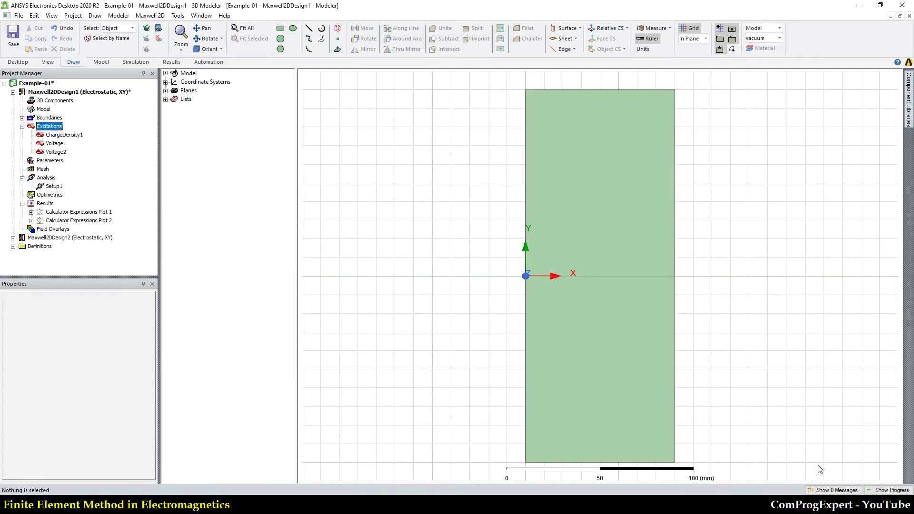
{"action": "right_click", "coordinate": [53, 187]}
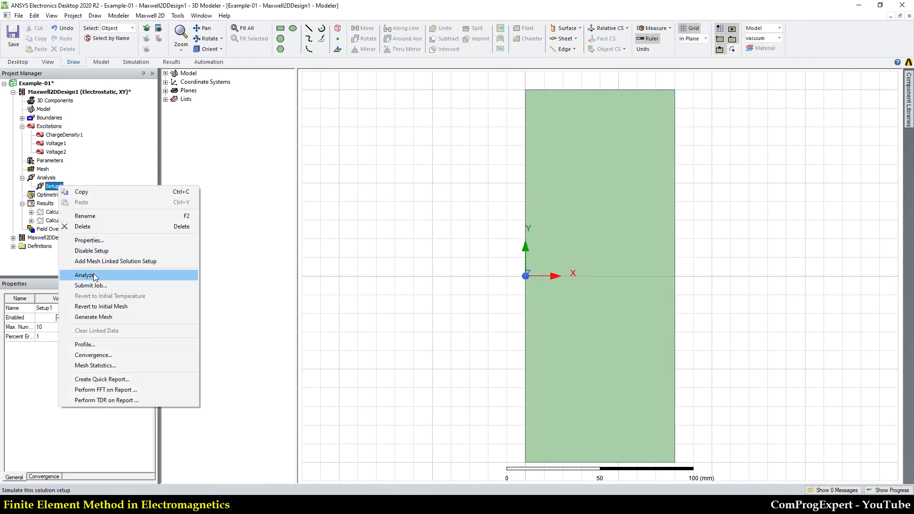
{"action": "left_click", "coordinate": [98, 276]}
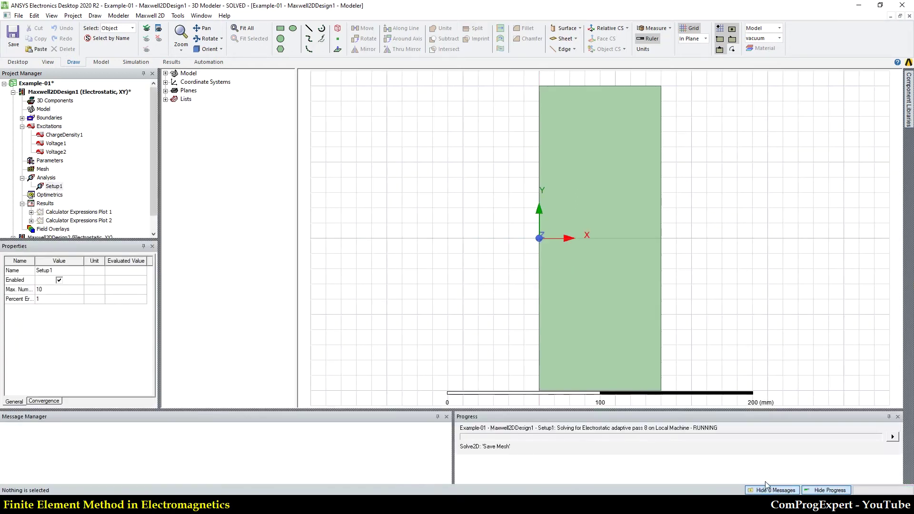
Show Calculator Expressions Plot 1 full-size with the message and progress panels hidden.
{"action": "double_click", "coordinate": [83, 214]}
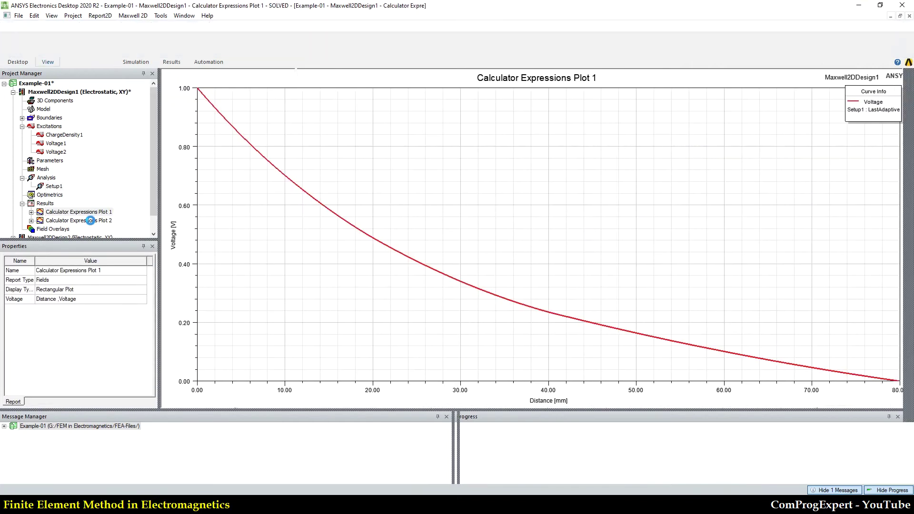
{"action": "left_click", "coordinate": [746, 490]}
{"action": "left_click", "coordinate": [793, 490]}
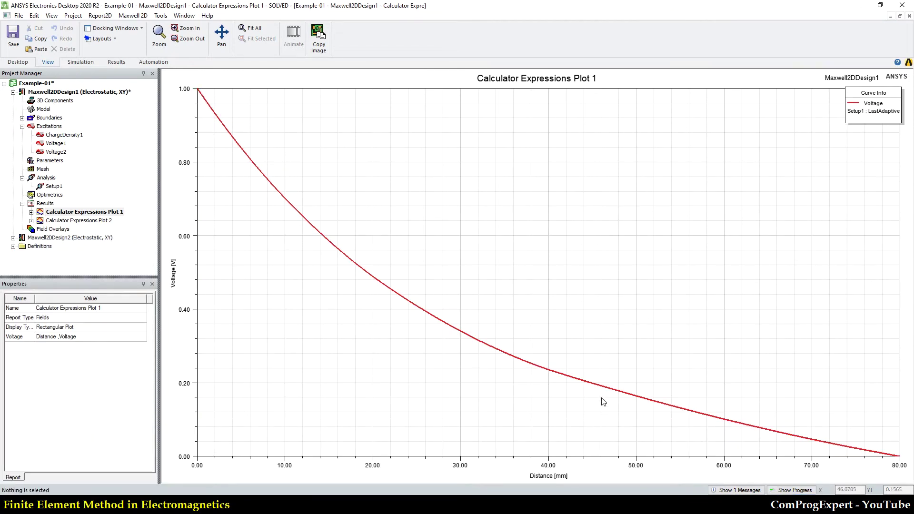
Compare with the textbook's page 37 Figure 1.7 FEM versus exact potential.
{"action": "key", "text": "alt+Tab"}
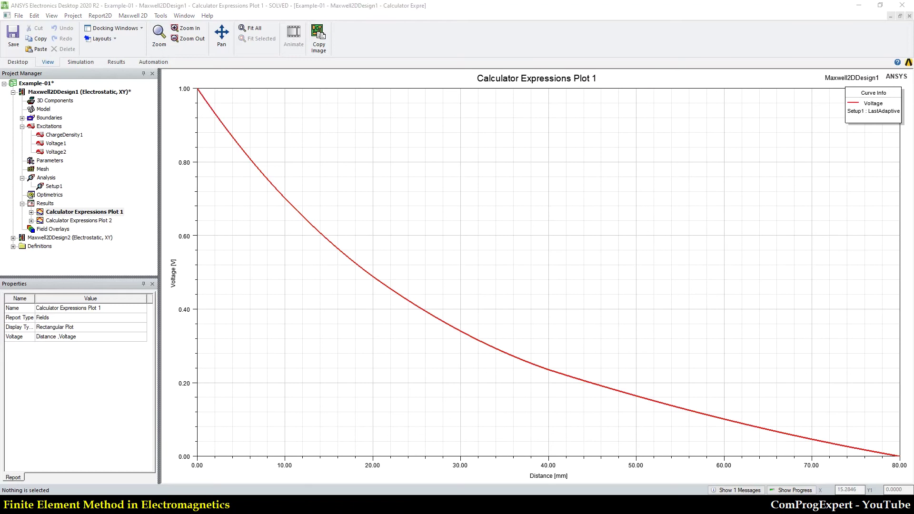
{"action": "scroll", "coordinate": [463, 262], "scroll_direction": "down", "scroll_amount": 4}
{"action": "left_click_drag", "start_coordinate": [910, 108], "coordinate": [907, 186]}
Scroll the textbook to page 44's quadratic-element plots, then open Calculator Expressions Plot 2.
{"action": "scroll", "coordinate": [850, 206], "scroll_direction": "up", "scroll_amount": 10}
{"action": "scroll", "coordinate": [851, 206], "scroll_direction": "up", "scroll_amount": 1}
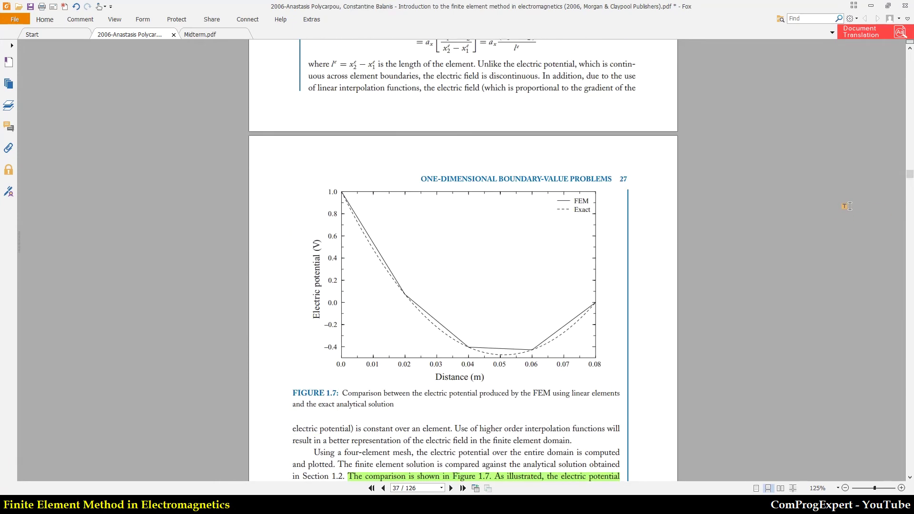
{"action": "scroll", "coordinate": [672, 206], "scroll_direction": "down", "scroll_amount": 3}
{"action": "scroll", "coordinate": [671, 205], "scroll_direction": "down", "scroll_amount": 10}
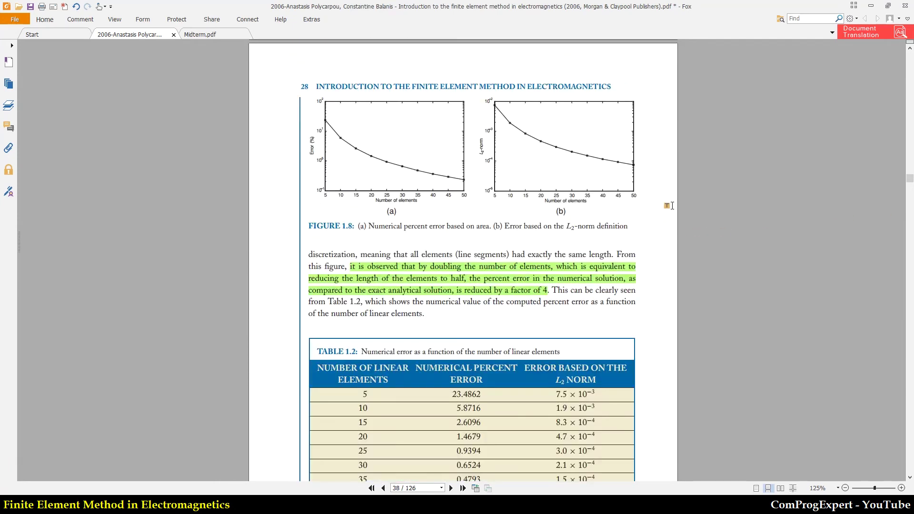
{"action": "scroll", "coordinate": [672, 206], "scroll_direction": "down", "scroll_amount": 20}
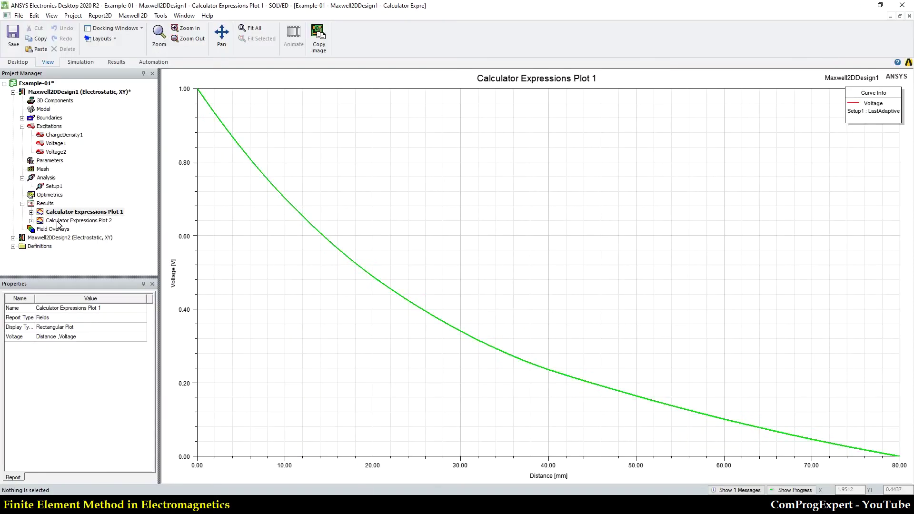
{"action": "double_click", "coordinate": [57, 222]}
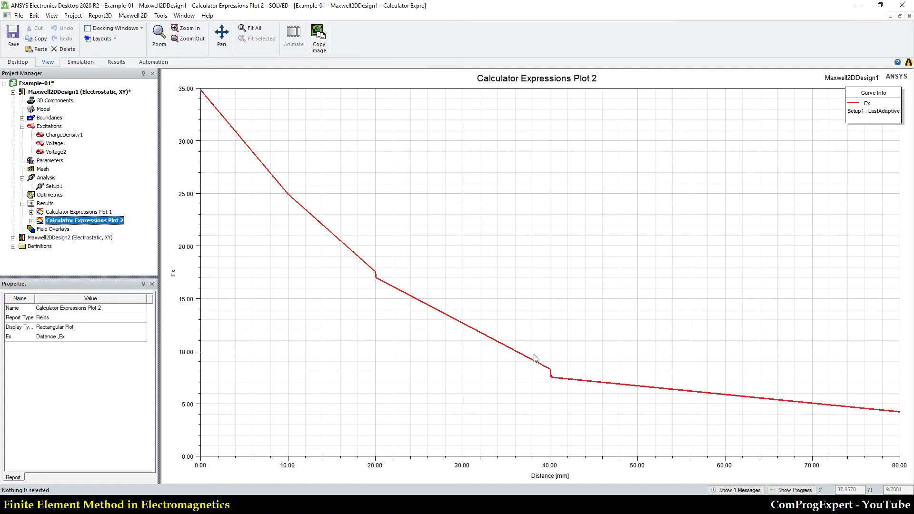
Zoom into the Ex curve's step near 40 mm, fit all, then open Maxwell2DDesign1's modeler.
{"action": "scroll", "coordinate": [563, 395], "scroll_direction": "up", "scroll_amount": 1}
{"action": "scroll", "coordinate": [564, 395], "scroll_direction": "up", "scroll_amount": 4}
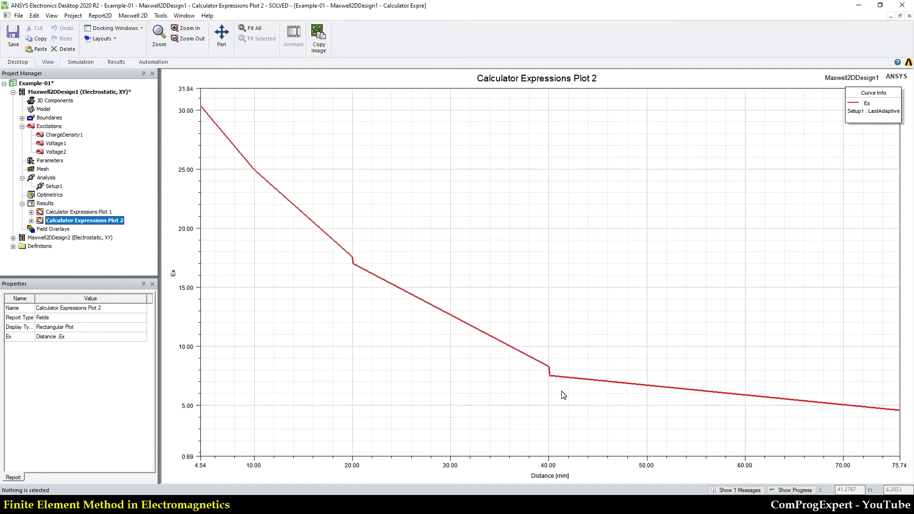
{"action": "scroll", "coordinate": [551, 373], "scroll_direction": "up", "scroll_amount": 6}
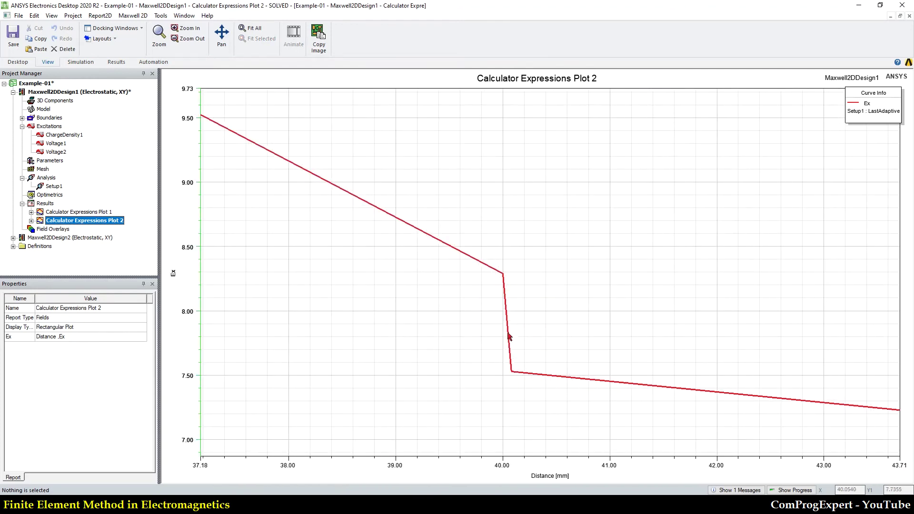
{"action": "left_click", "coordinate": [249, 30]}
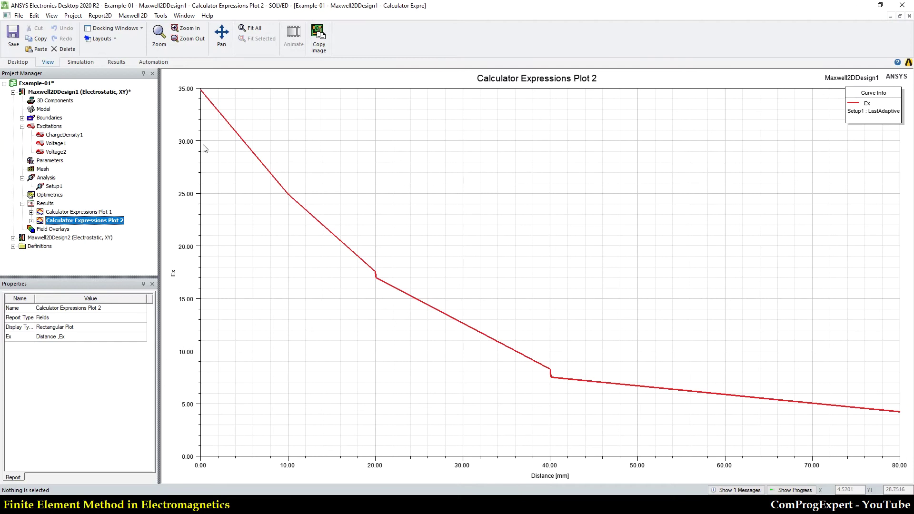
{"action": "left_click", "coordinate": [92, 93]}
{"action": "double_click", "coordinate": [93, 94]}
Create mesh plot Mesh1 on Rectangle1 and zoom into its triangular mesh.
{"action": "left_click", "coordinate": [603, 233]}
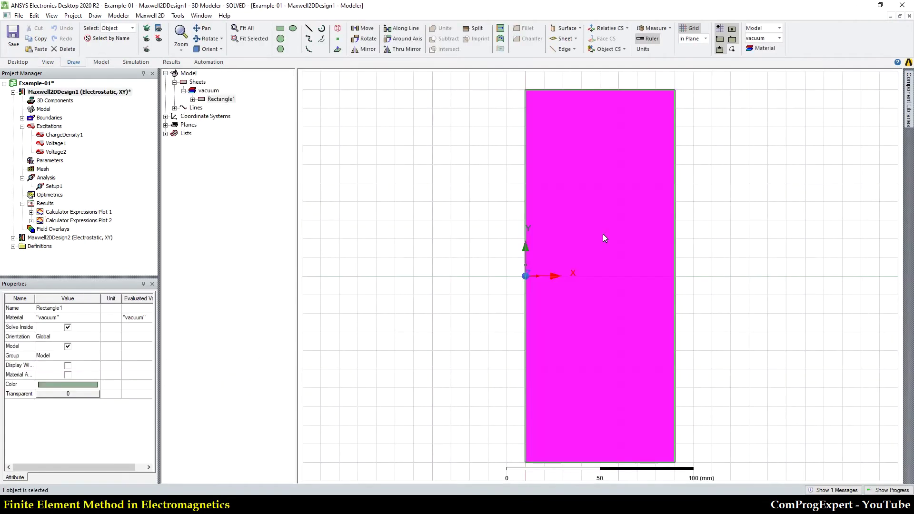
{"action": "right_click", "coordinate": [603, 234]}
{"action": "left_click", "coordinate": [636, 431]}
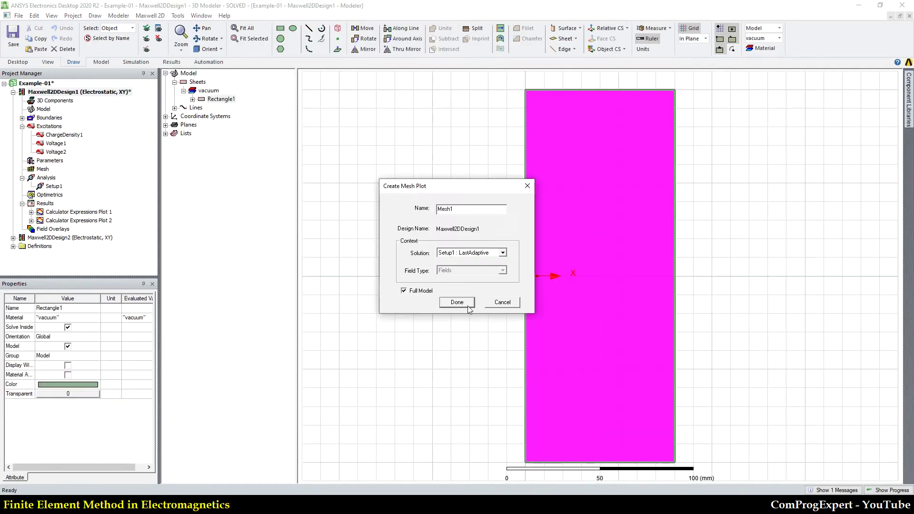
{"action": "left_click", "coordinate": [465, 303]}
{"action": "scroll", "coordinate": [626, 241], "scroll_direction": "up", "scroll_amount": 4}
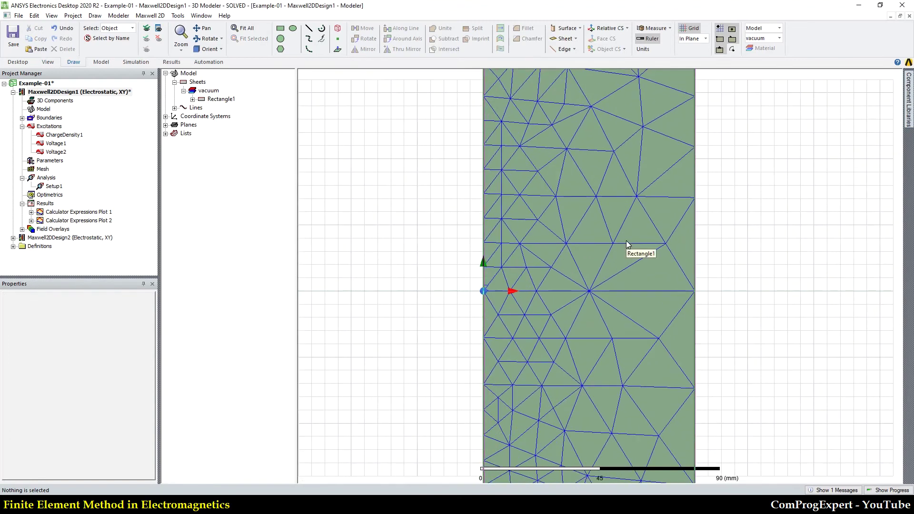
{"action": "scroll", "coordinate": [576, 301], "scroll_direction": "up", "scroll_amount": 3}
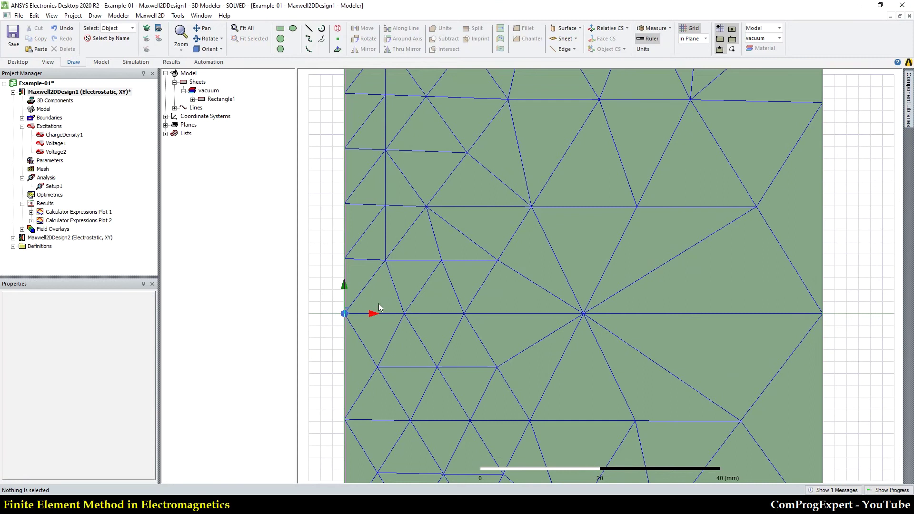
Copy the mesh view as an image and switch to a blank Paint canvas.
{"action": "left_click", "coordinate": [34, 15]}
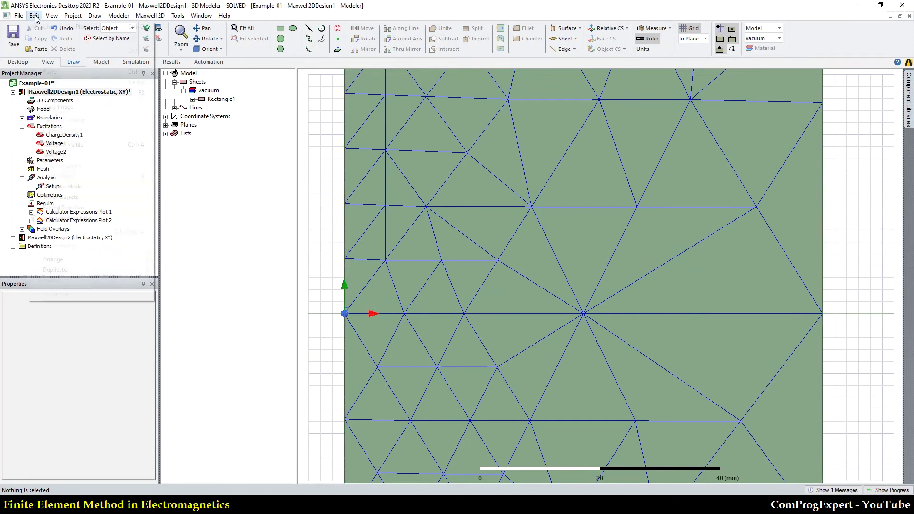
{"action": "left_click", "coordinate": [71, 114]}
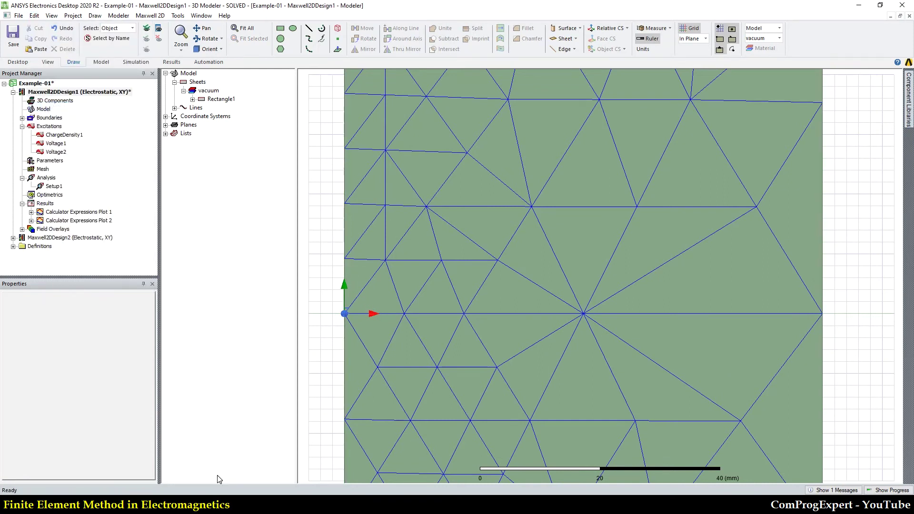
{"action": "key", "text": "alt+Tab"}
Paste the mesh screenshot into Paint, hand-number the x-axis elements 1–4, and return to the Ex plot.
{"action": "key", "text": "ctrl+v"}
{"action": "left_click_drag", "start_coordinate": [260, 285], "coordinate": [454, 281]}
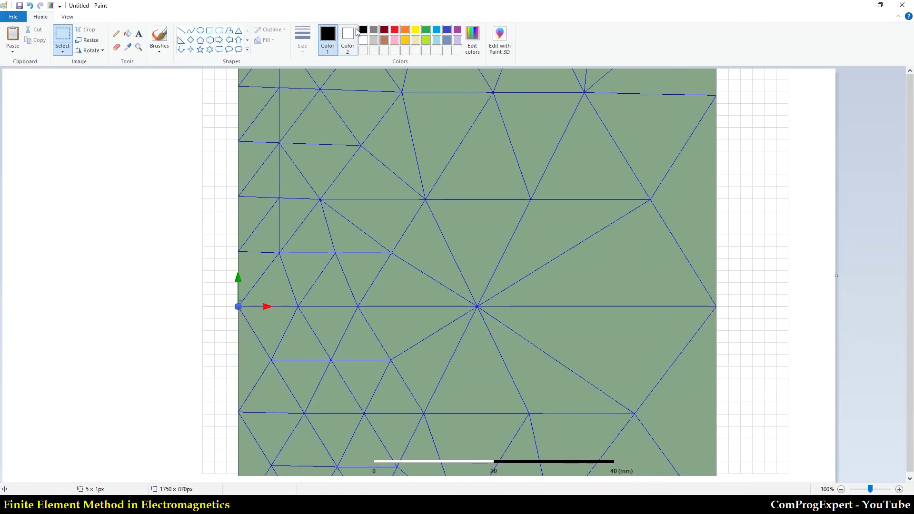
{"action": "left_click", "coordinate": [160, 38]}
{"action": "mouse_move", "coordinate": [265, 301]}
{"action": "left_mouse_down"}
{"action": "mouse_move", "coordinate": [278, 318]}
{"action": "mouse_move", "coordinate": [334, 315]}
{"action": "left_mouse_up"}
{"action": "mouse_move", "coordinate": [403, 297]}
{"action": "left_mouse_down"}
{"action": "mouse_move", "coordinate": [422, 311]}
{"action": "mouse_move", "coordinate": [413, 317]}
{"action": "left_mouse_up"}
{"action": "mouse_move", "coordinate": [612, 293]}
{"action": "left_mouse_down"}
{"action": "mouse_move", "coordinate": [602, 307]}
{"action": "mouse_move", "coordinate": [623, 307]}
{"action": "mouse_move", "coordinate": [614, 320]}
{"action": "left_mouse_up"}
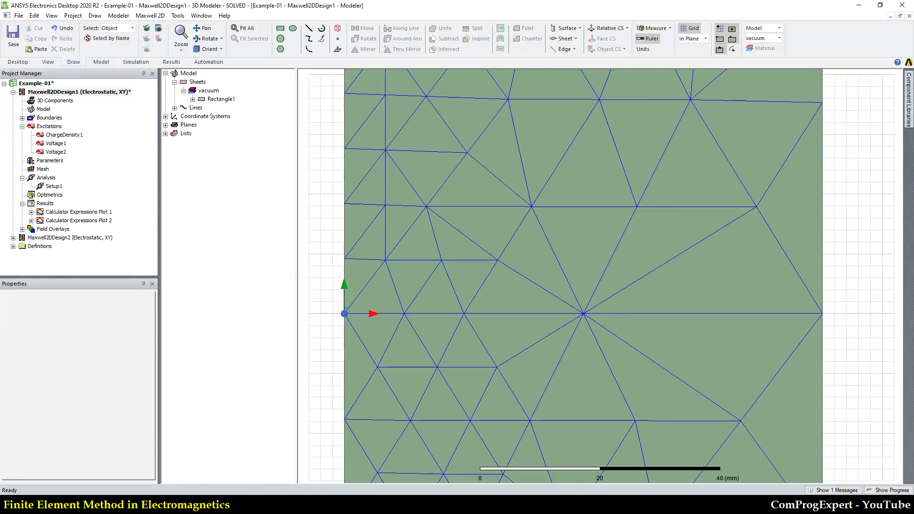
{"action": "key", "text": "alt+Tab"}
{"action": "double_click", "coordinate": [62, 221]}
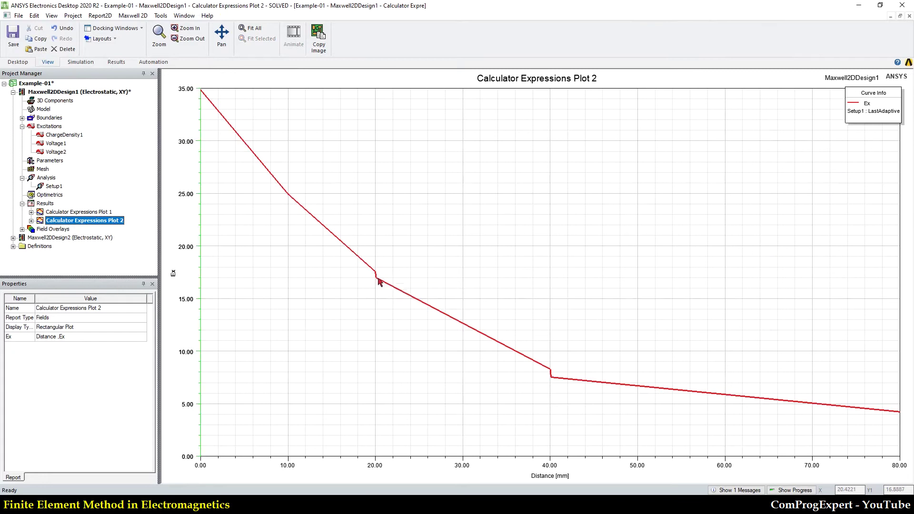
{"action": "scroll", "coordinate": [281, 184], "scroll_direction": "up", "scroll_amount": 4}
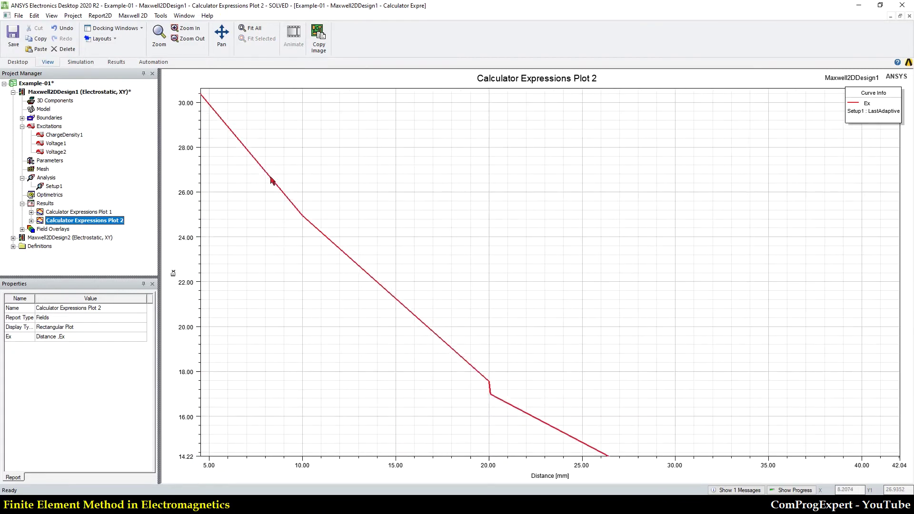
{"action": "scroll", "coordinate": [311, 232], "scroll_direction": "down", "scroll_amount": 4}
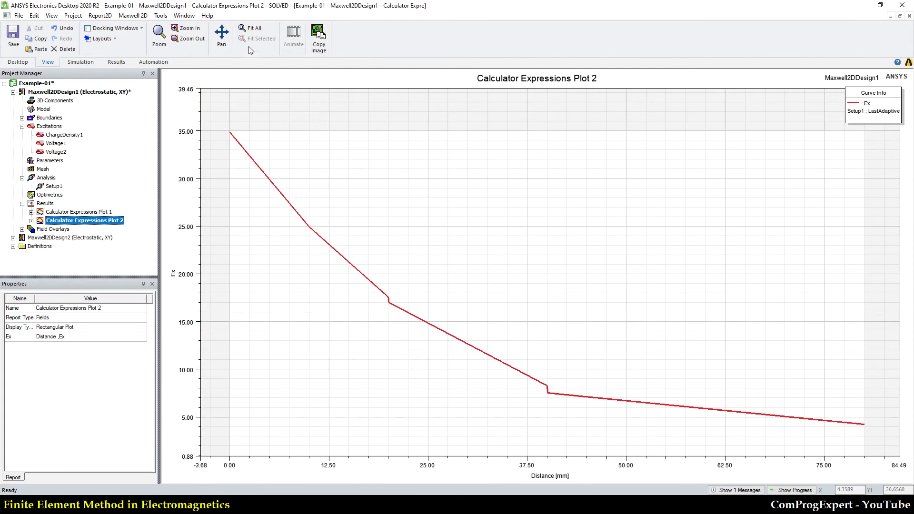
{"action": "left_click", "coordinate": [251, 28]}
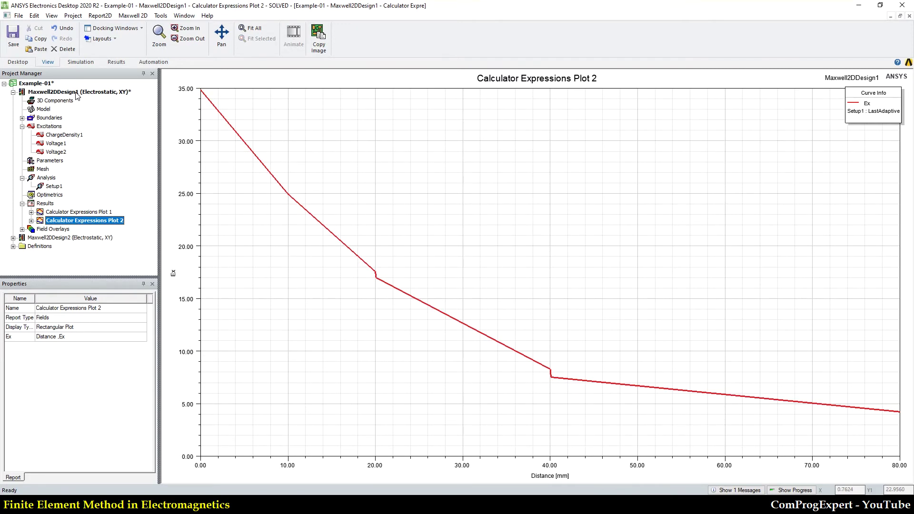
{"action": "double_click", "coordinate": [46, 178]}
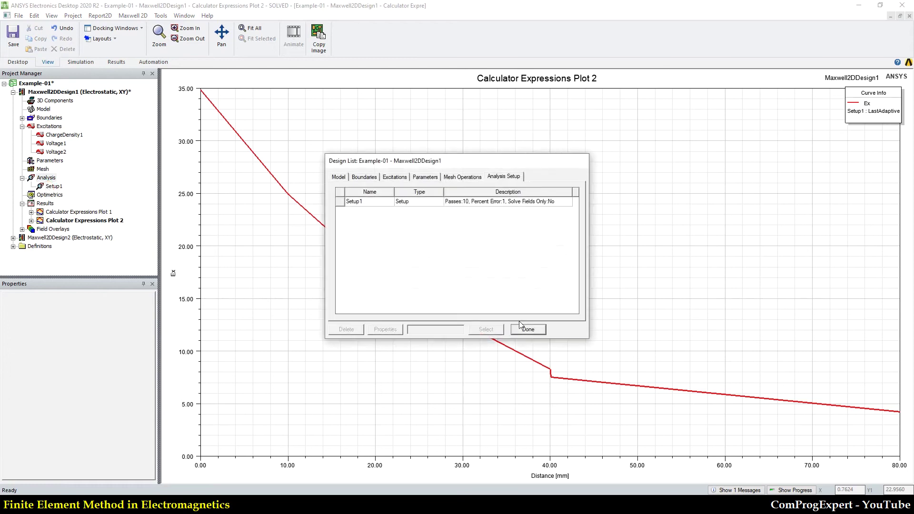
Change Setup1's maximum number of passes from 10 to 1, then show Maxwell2DDesign1's mesh view.
{"action": "left_click", "coordinate": [528, 329]}
{"action": "left_click", "coordinate": [54, 187]}
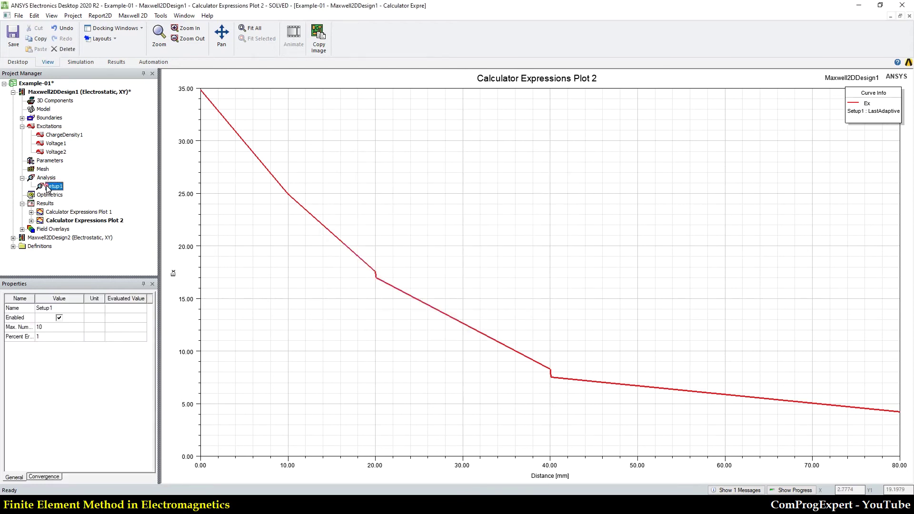
{"action": "left_click", "coordinate": [86, 214]}
{"action": "double_click", "coordinate": [54, 186]}
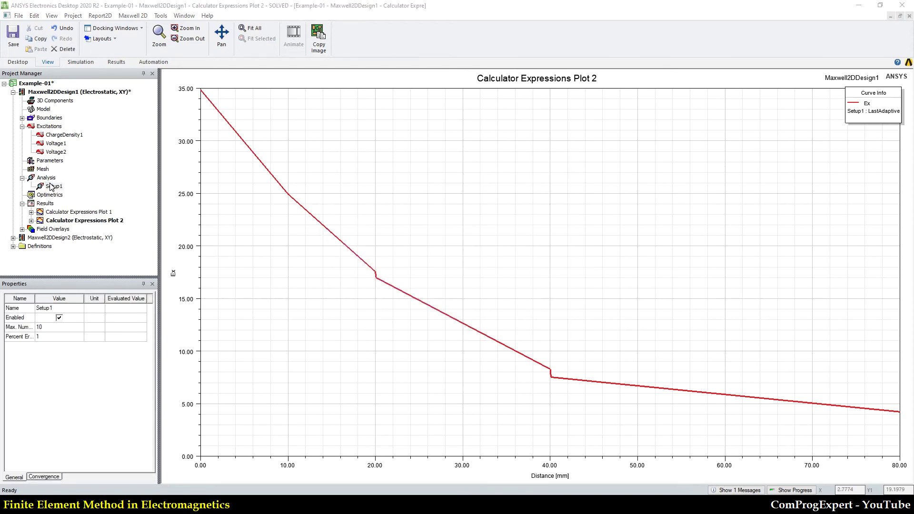
{"action": "left_click_drag", "start_coordinate": [488, 170], "coordinate": [442, 170]}
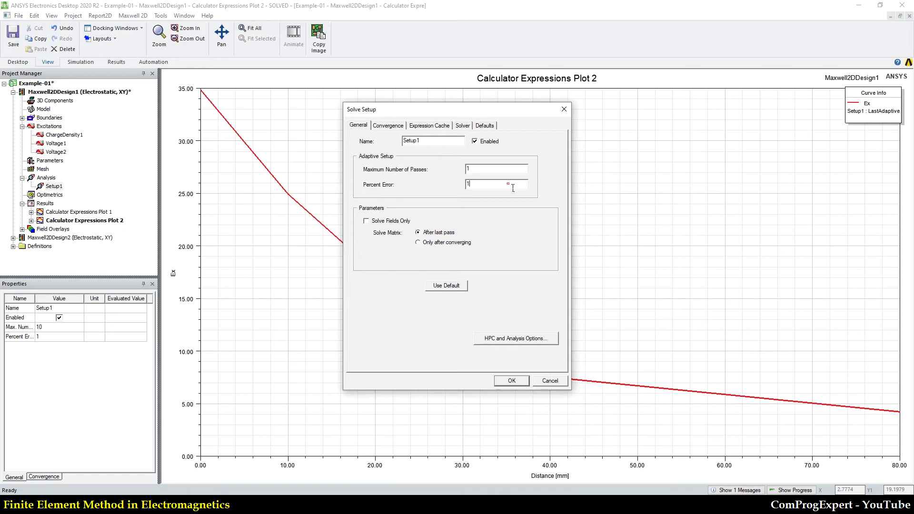
{"action": "left_click", "coordinate": [503, 381]}
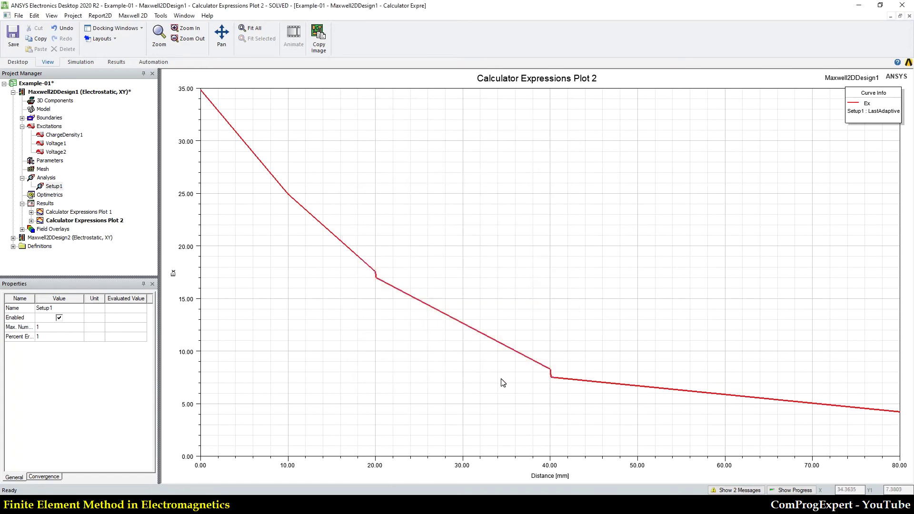
{"action": "double_click", "coordinate": [93, 92]}
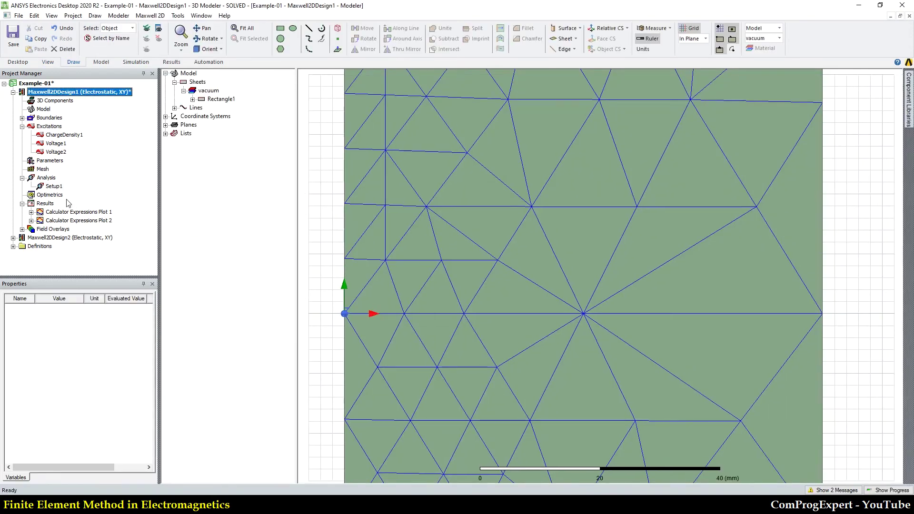
Revert Setup1 to the initial mesh and fit the whole model in view.
{"action": "right_click", "coordinate": [54, 187]}
{"action": "left_click", "coordinate": [97, 309]}
{"action": "left_click", "coordinate": [484, 282]}
{"action": "right_click", "coordinate": [55, 187]}
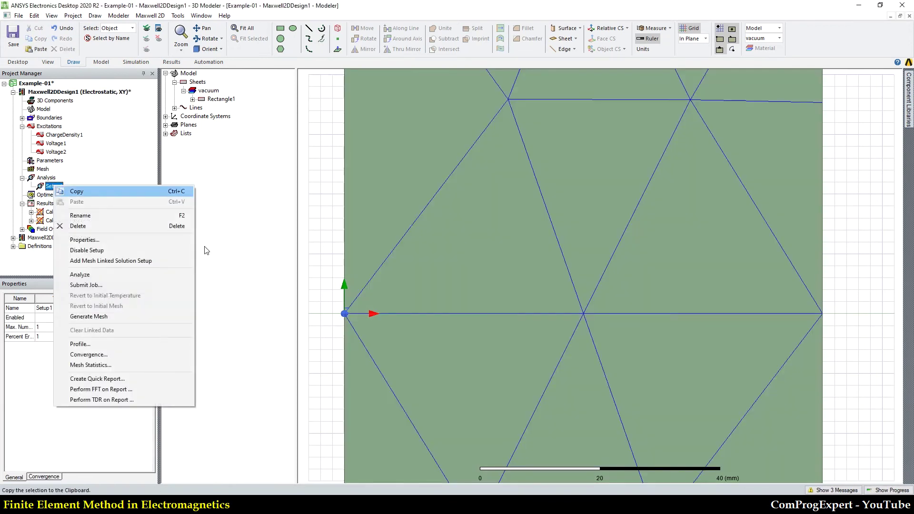
{"action": "left_click", "coordinate": [248, 28]}
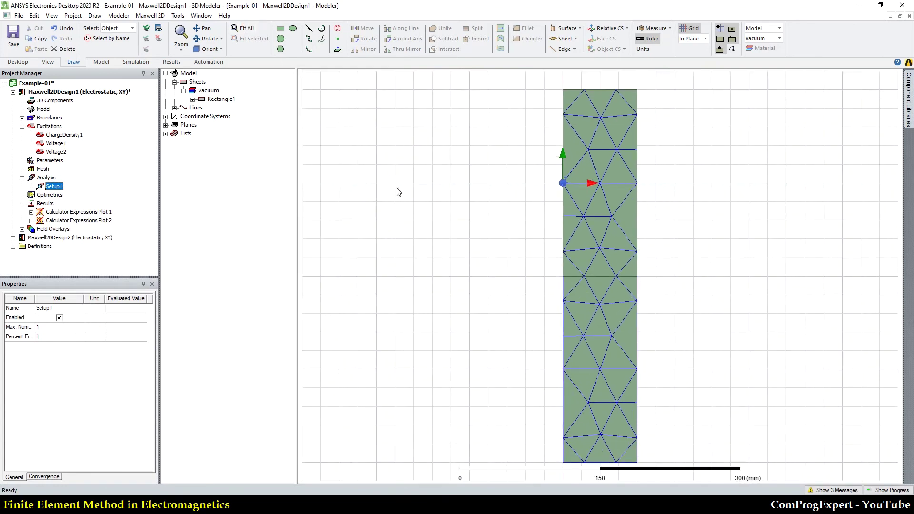
Analyze the design with Setup1's single pass and hide the progress panel.
{"action": "right_click", "coordinate": [60, 187]}
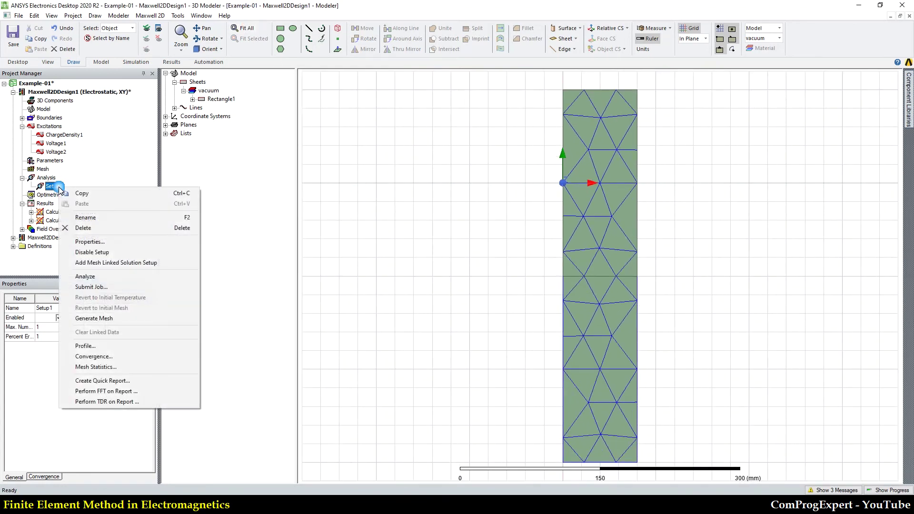
{"action": "left_click", "coordinate": [86, 277]}
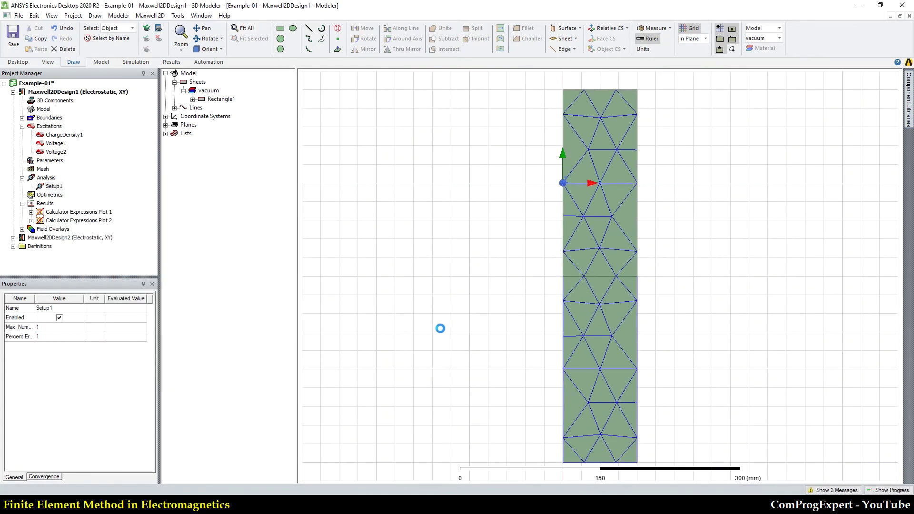
{"action": "left_click", "coordinate": [877, 491]}
Open the voltage and Ex-versus-distance plots, then bring up the textbook PDF's page 55.
{"action": "scroll", "coordinate": [576, 214], "scroll_direction": "up", "scroll_amount": 5}
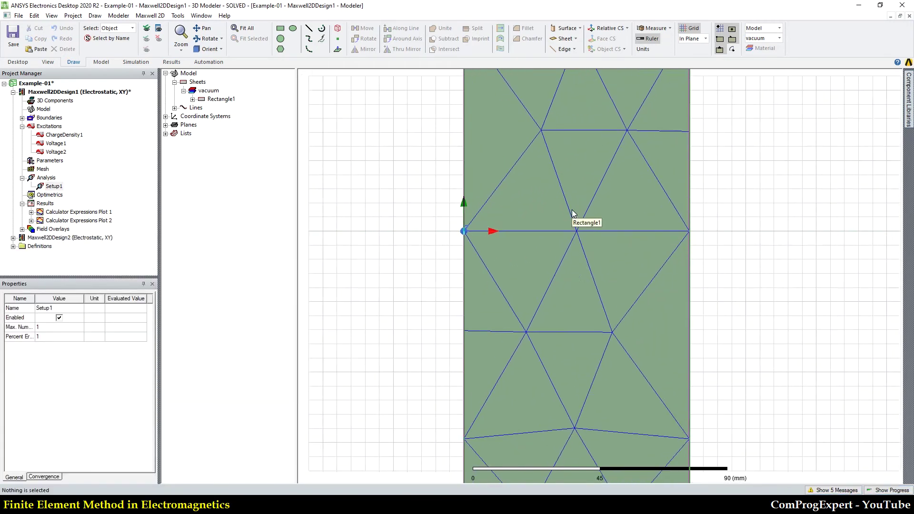
{"action": "double_click", "coordinate": [67, 212]}
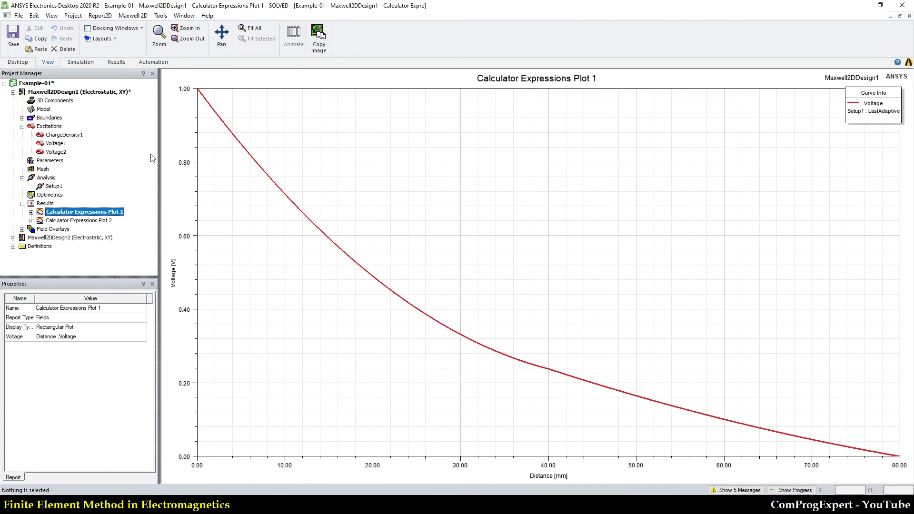
{"action": "double_click", "coordinate": [89, 221]}
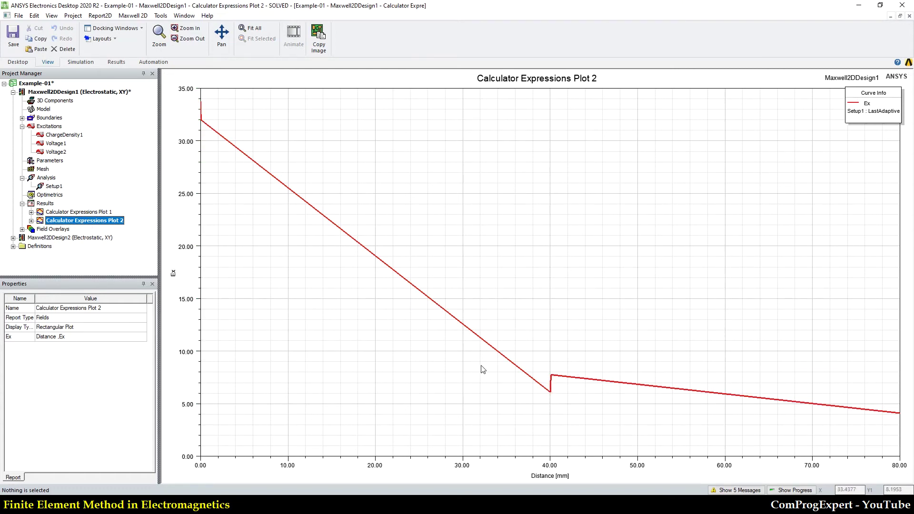
{"action": "key", "text": "alt+Tab"}
{"action": "scroll", "coordinate": [338, 344], "scroll_direction": "down", "scroll_amount": 10}
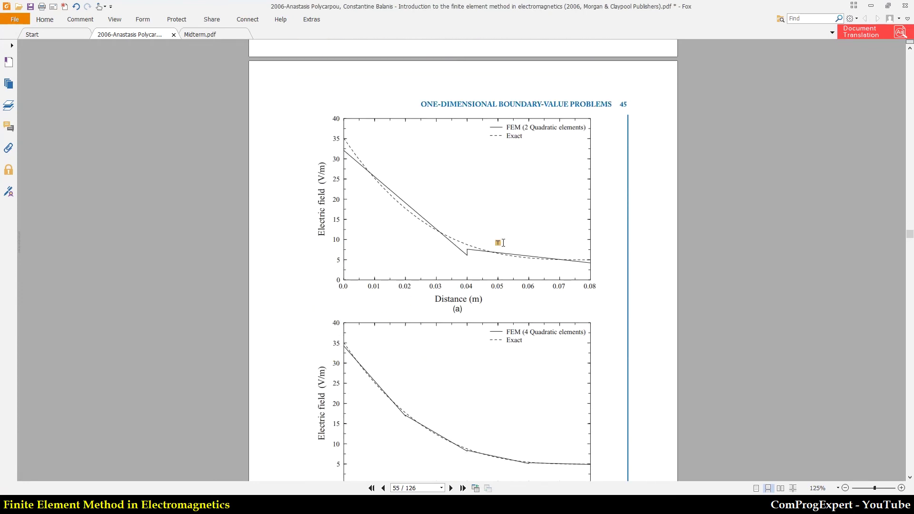
Enlarge the textbook's FEM-versus-exact electric field figure to page width, then return to ANSYS.
{"action": "scroll", "coordinate": [465, 209], "scroll_direction": "up", "scroll_amount": 2}
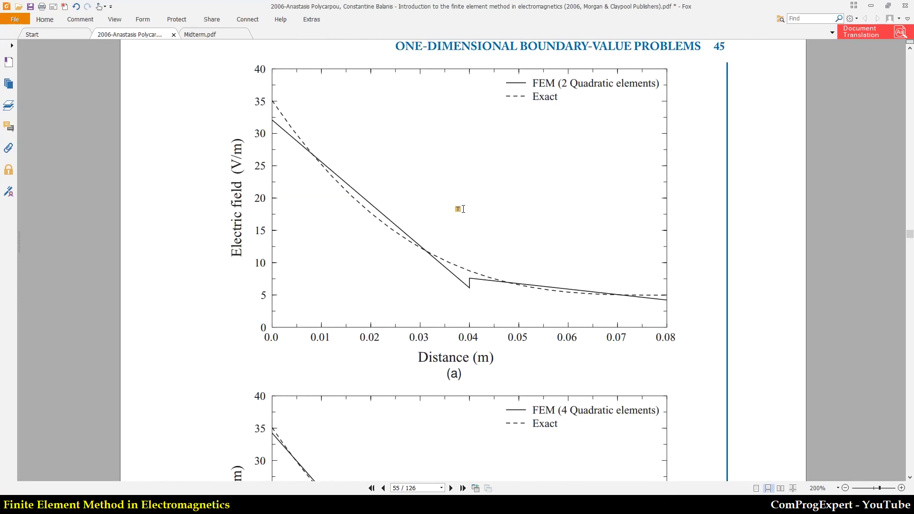
{"action": "key", "text": "ctrl+2"}
{"action": "scroll", "coordinate": [450, 193], "scroll_direction": "up", "scroll_amount": 1}
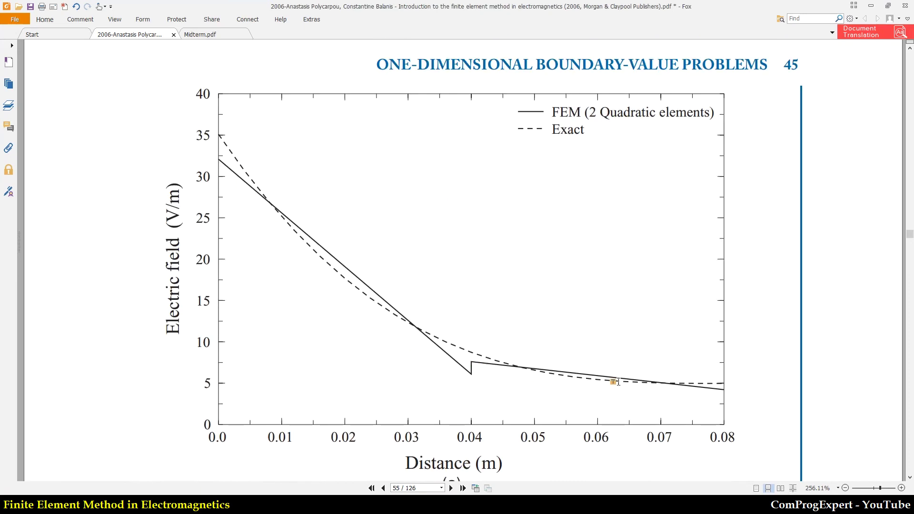
{"action": "scroll", "coordinate": [377, 370], "scroll_direction": "down", "scroll_amount": 5}
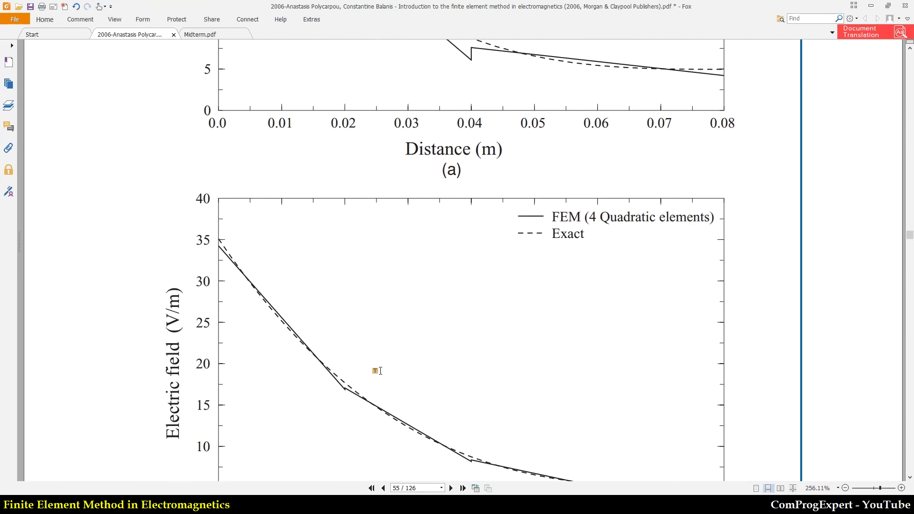
{"action": "key", "text": "alt+Tab"}
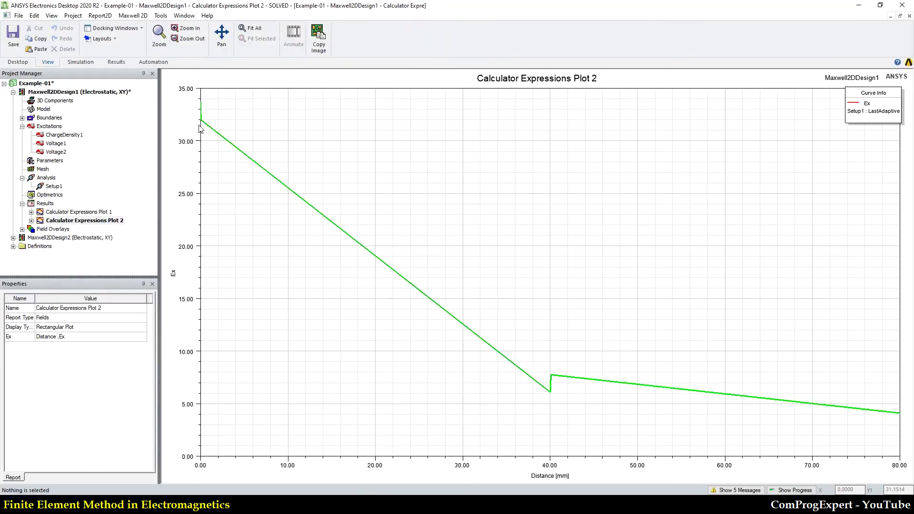
Set Setup1 to 10 maximum passes and 0.1 percent error.
{"action": "double_click", "coordinate": [46, 177]}
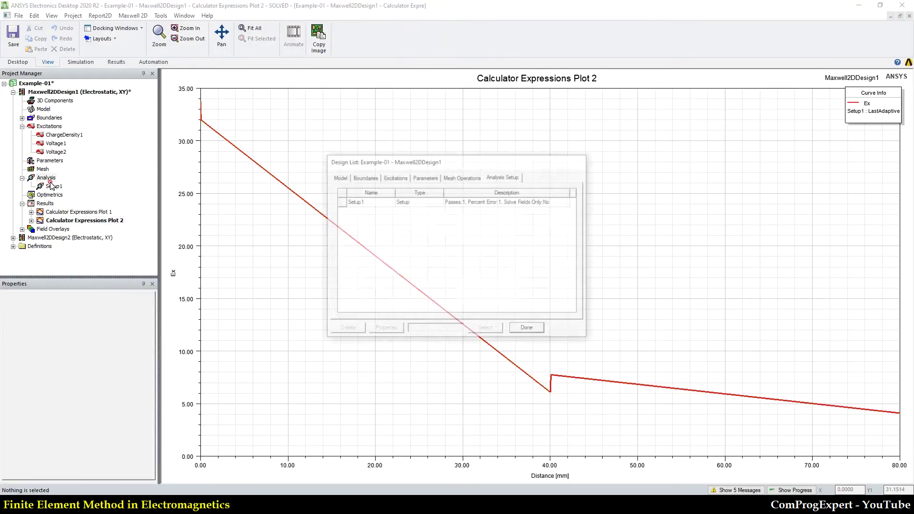
{"action": "left_click", "coordinate": [533, 332]}
{"action": "left_click", "coordinate": [52, 187]}
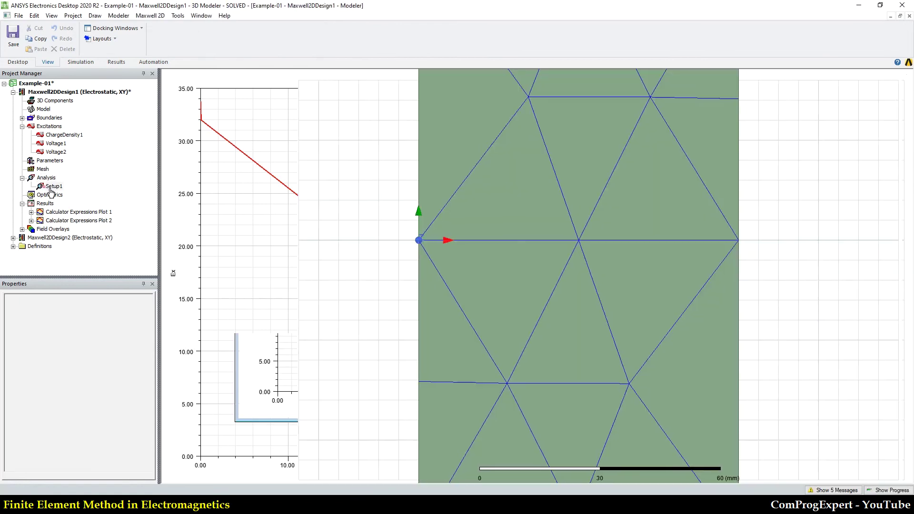
{"action": "double_click", "coordinate": [54, 186]}
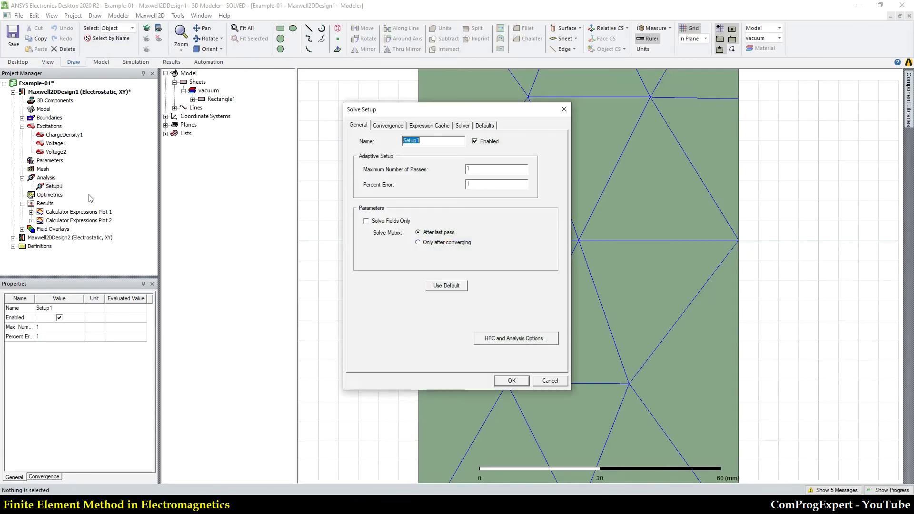
{"action": "left_click", "coordinate": [412, 166]}
{"action": "left_click", "coordinate": [399, 187]}
{"action": "type", "text": "0."}
{"action": "left_click", "coordinate": [513, 381]}
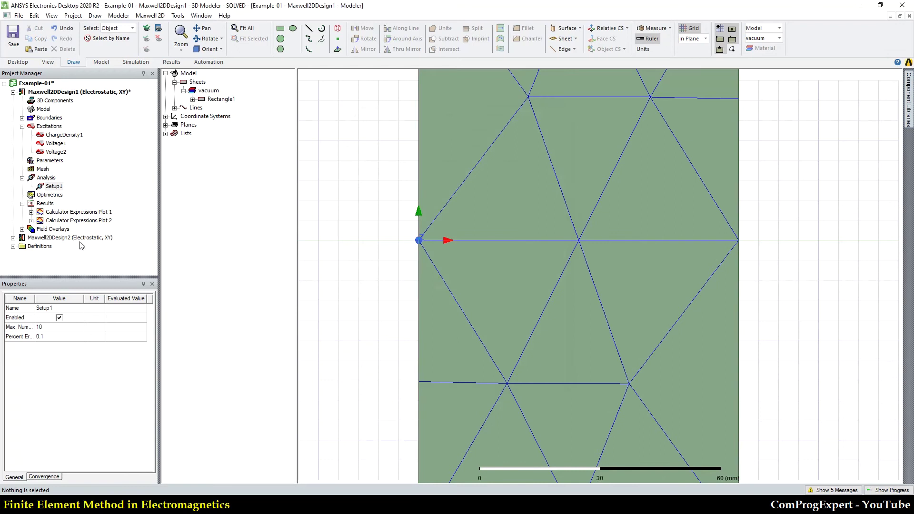
Revert Setup1 to the initial mesh, re-solve, and open the Ex-versus-distance plot.
{"action": "right_click", "coordinate": [52, 187]}
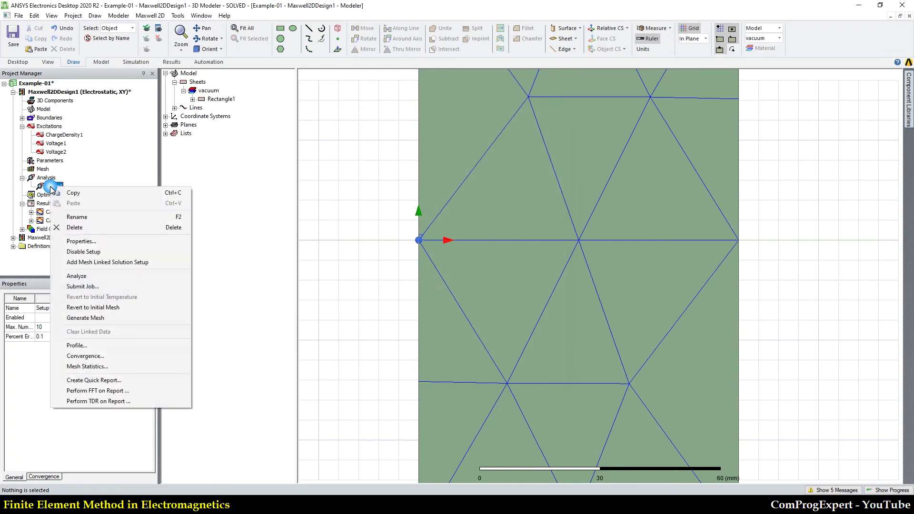
{"action": "left_click", "coordinate": [67, 306]}
{"action": "left_click", "coordinate": [475, 286]}
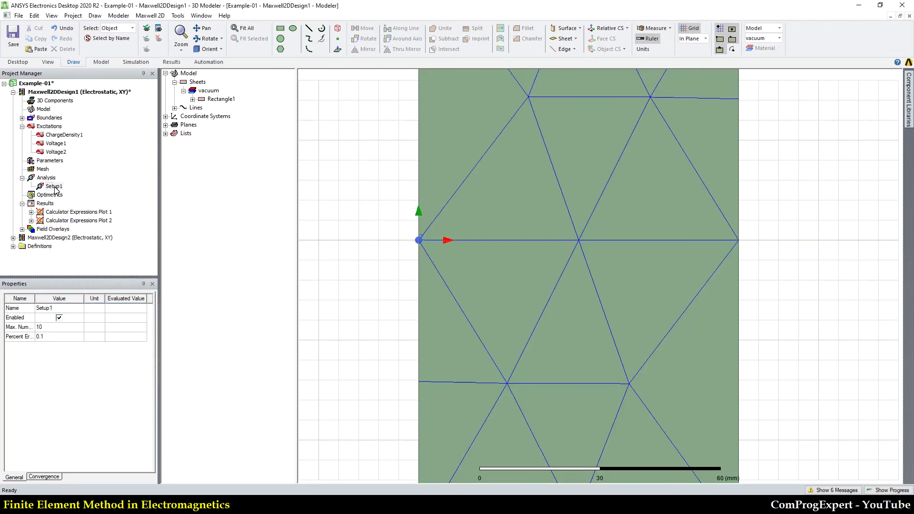
{"action": "right_click", "coordinate": [52, 186]}
{"action": "left_click", "coordinate": [81, 279]}
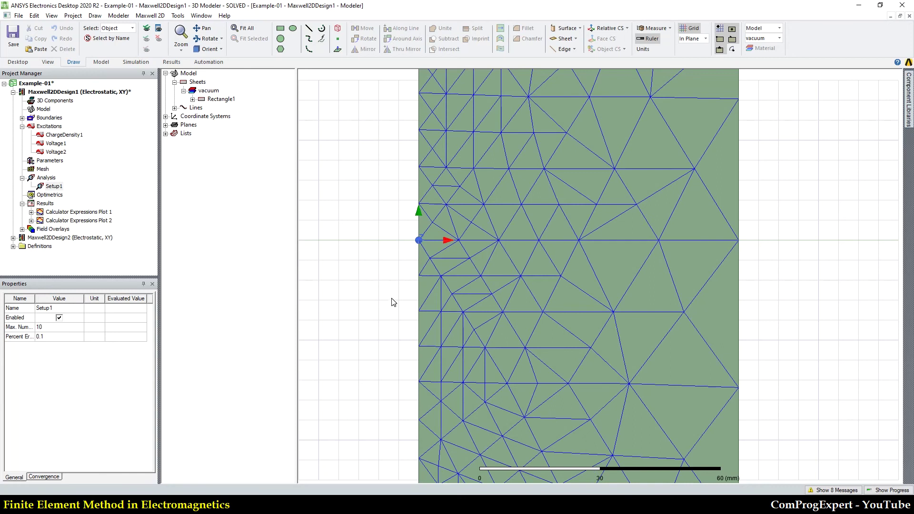
{"action": "scroll", "coordinate": [391, 302], "scroll_direction": "down", "scroll_amount": 2}
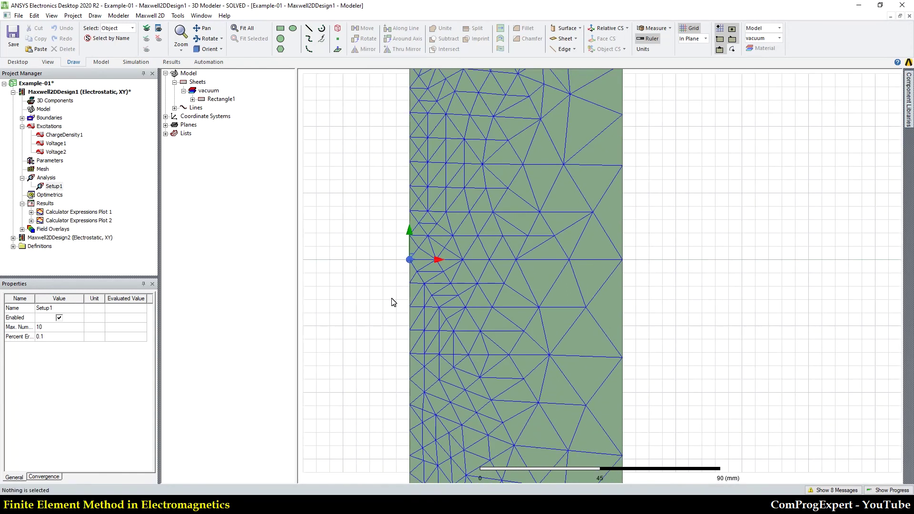
{"action": "scroll", "coordinate": [391, 302], "scroll_direction": "down", "scroll_amount": 2}
{"action": "scroll", "coordinate": [378, 284], "scroll_direction": "down", "scroll_amount": 1}
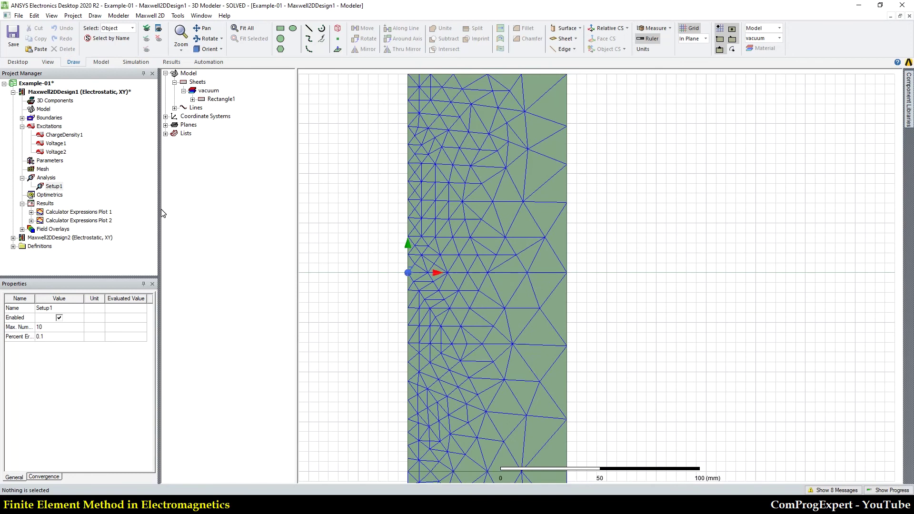
{"action": "double_click", "coordinate": [89, 220]}
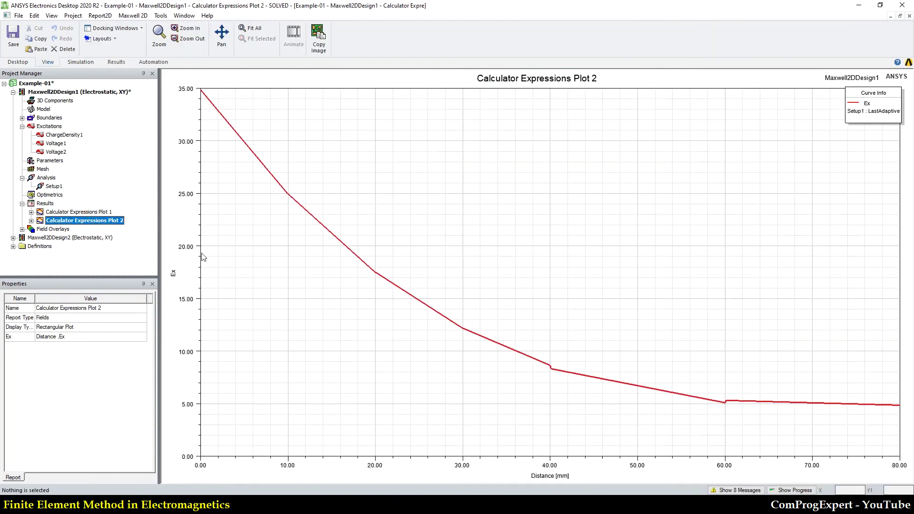
Review Setup1's convergence data: 10 passes, 329 triangles, 0.53322% energy error.
{"action": "double_click", "coordinate": [70, 213]}
{"action": "double_click", "coordinate": [61, 222]}
{"action": "right_click", "coordinate": [46, 205]}
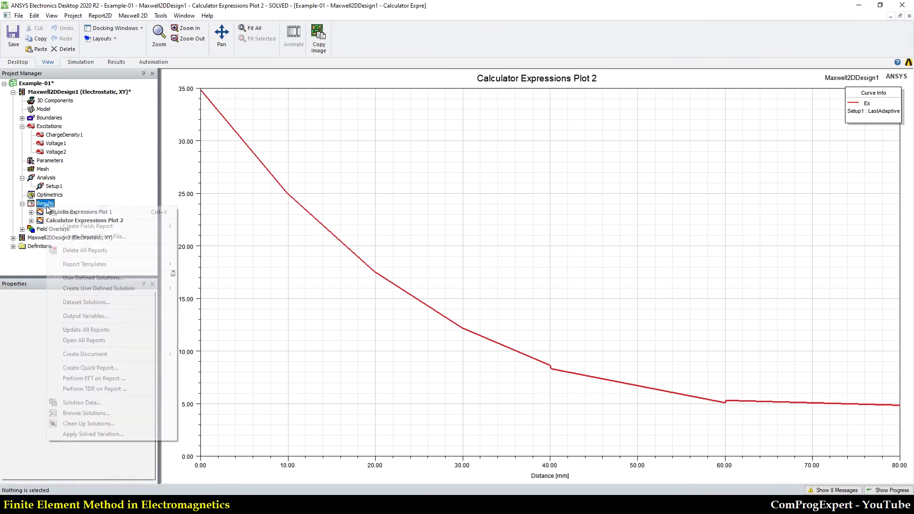
{"action": "left_click", "coordinate": [78, 404]}
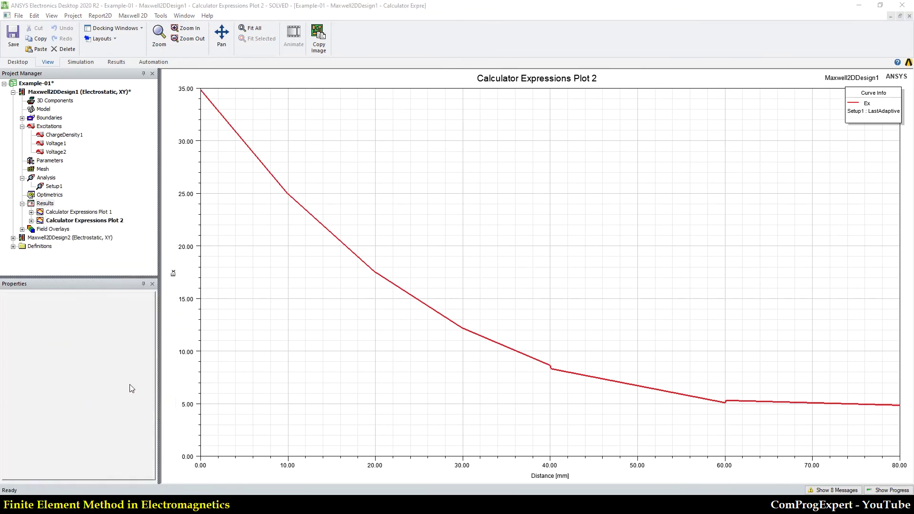
{"action": "left_click_drag", "start_coordinate": [451, 131], "coordinate": [408, 123]}
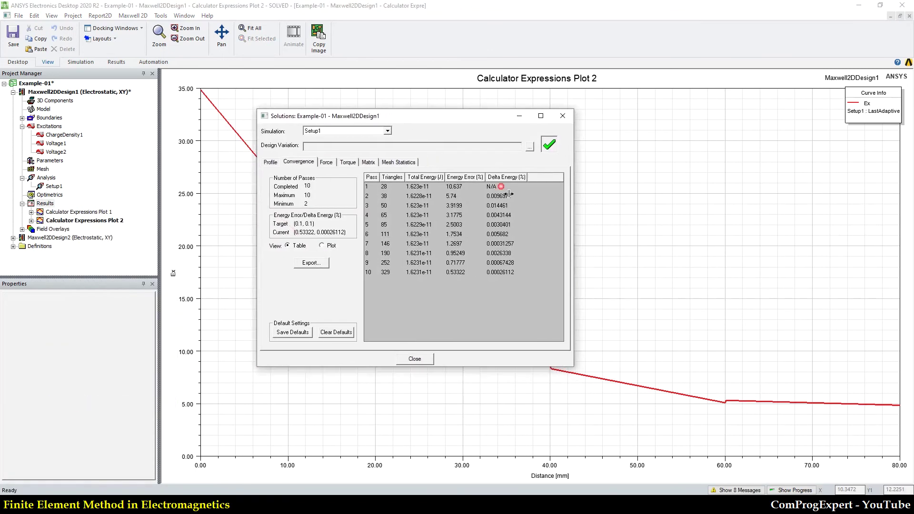
{"action": "left_click_drag", "start_coordinate": [575, 371], "coordinate": [678, 432]}
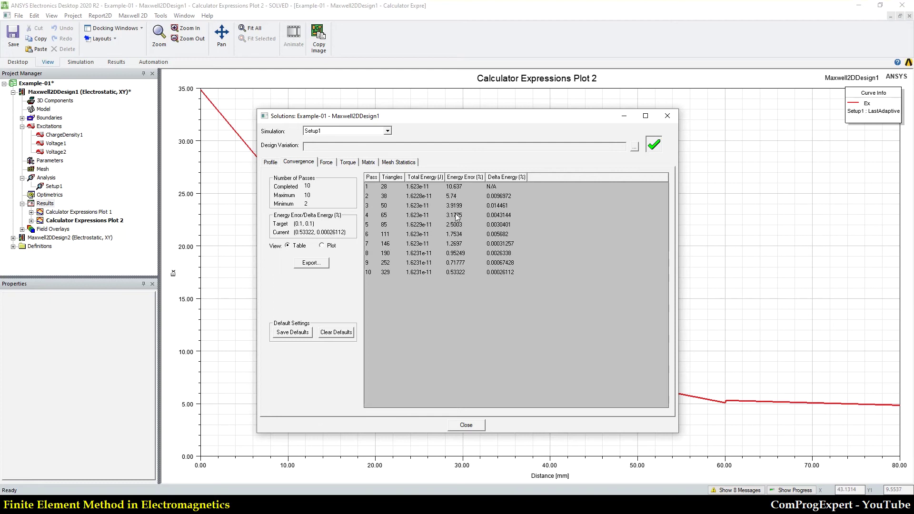
{"action": "left_click", "coordinate": [667, 116]}
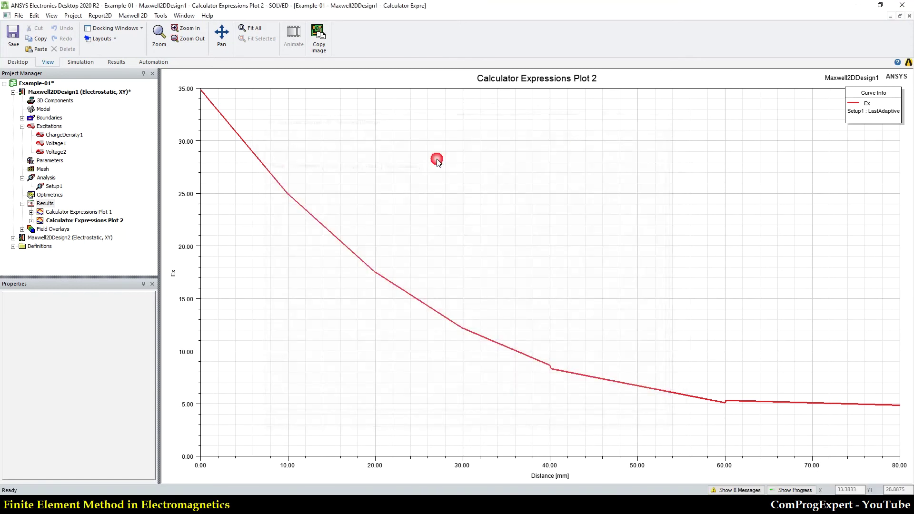
Raise Setup1's maximum number of passes to 100.
{"action": "double_click", "coordinate": [53, 186]}
{"action": "left_click", "coordinate": [486, 169]}
{"action": "type", "text": "00"}
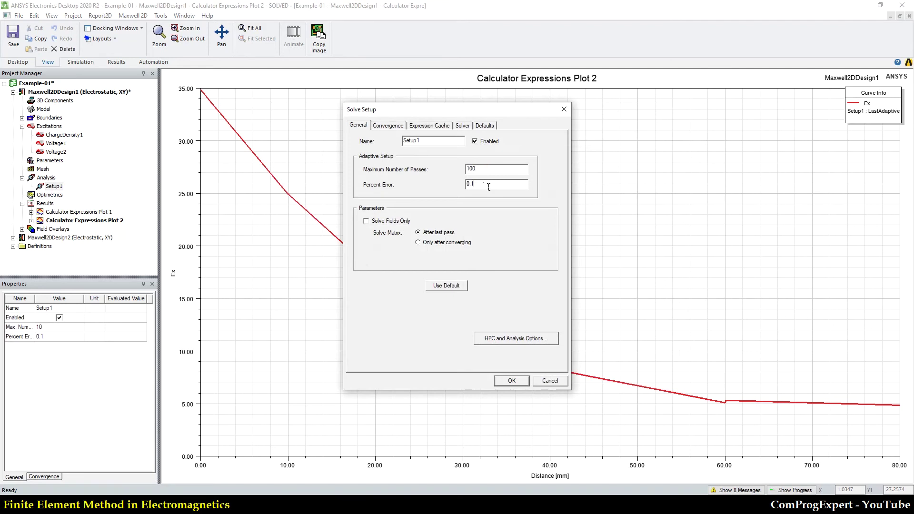
{"action": "left_click", "coordinate": [512, 381]}
Revert Setup1 to the initial mesh and re-solve with up to 100 passes.
{"action": "right_click", "coordinate": [54, 187]}
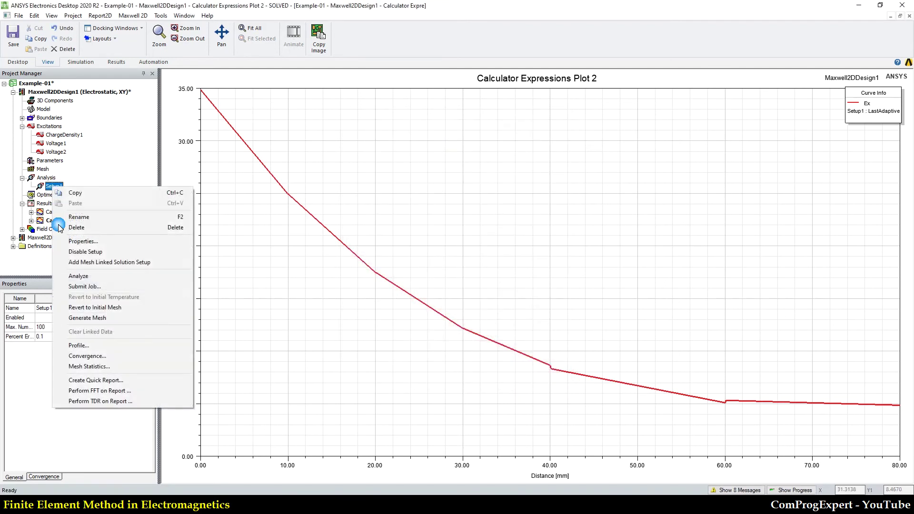
{"action": "left_click", "coordinate": [95, 307]}
{"action": "left_click", "coordinate": [483, 284]}
{"action": "right_click", "coordinate": [54, 186]}
{"action": "left_click", "coordinate": [71, 272]}
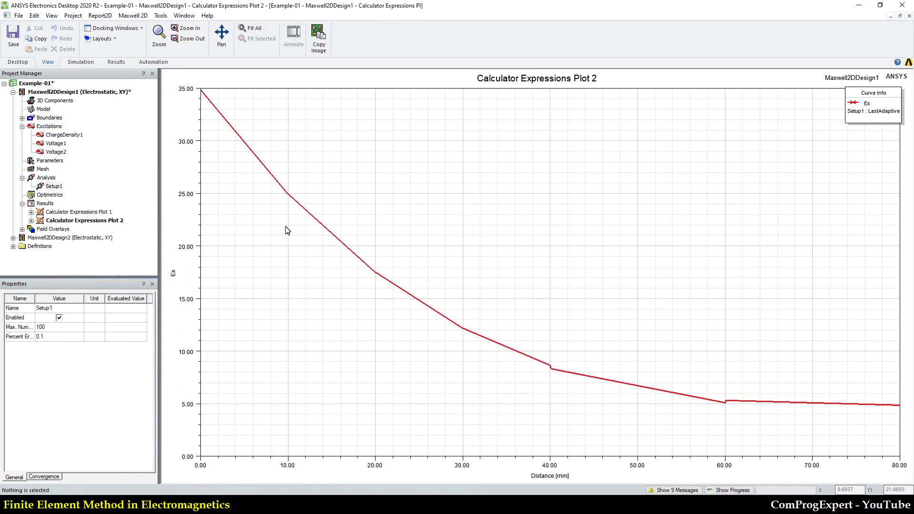
Compare the textbook PDF's figure, then return to the smooth ANSYS Ex plot.
{"action": "left_click", "coordinate": [276, 505]}
{"action": "scroll", "coordinate": [416, 308], "scroll_direction": "down", "scroll_amount": 3, "text": "ctrl"}
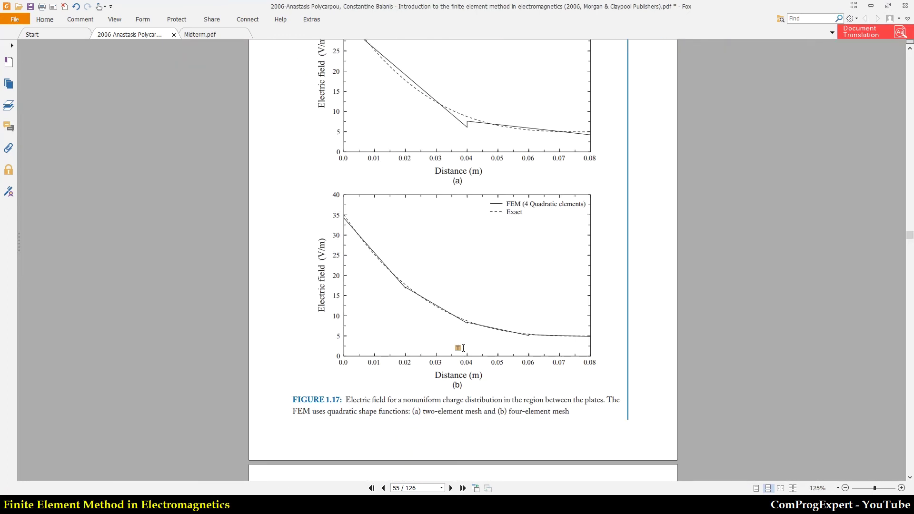
{"action": "scroll", "coordinate": [463, 348], "scroll_direction": "up", "scroll_amount": 1, "text": "ctrl"}
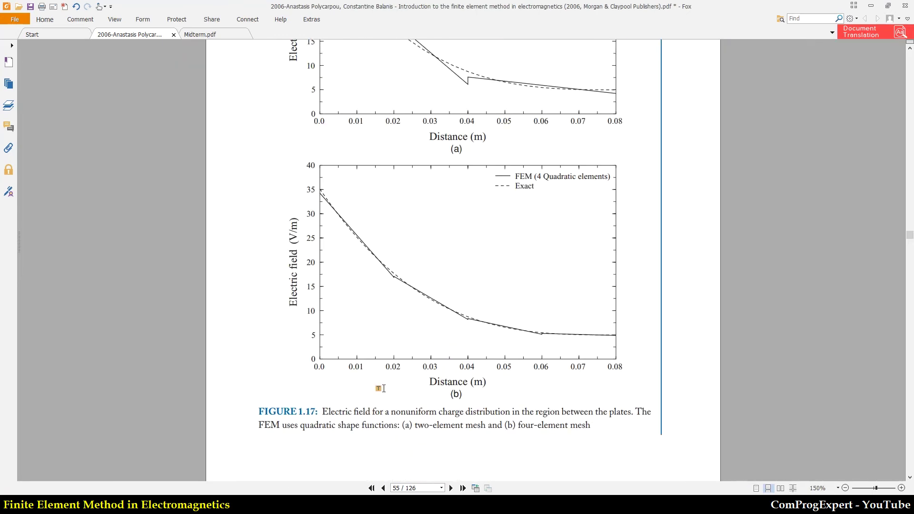
{"action": "scroll", "coordinate": [383, 389], "scroll_direction": "down", "scroll_amount": 6}
{"action": "key", "text": "alt+Tab"}
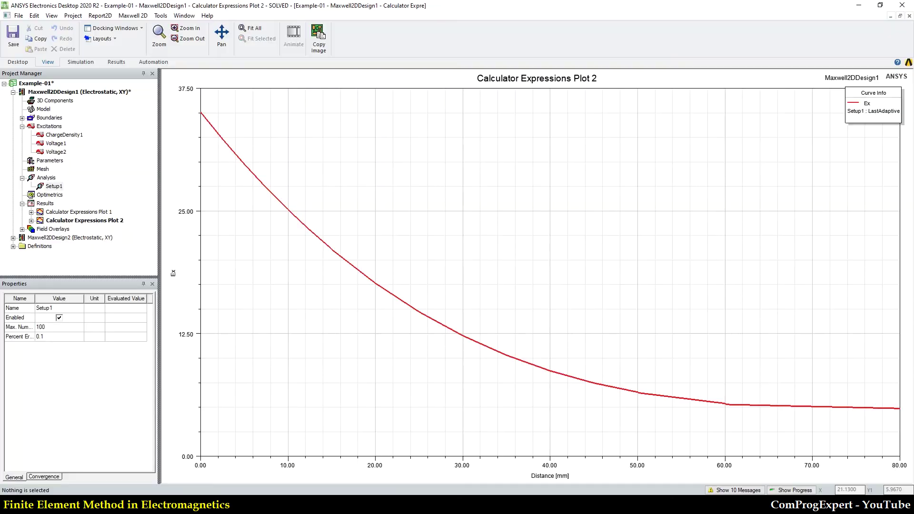
Show the Ex plot and review the solution data in an enlarged window.
{"action": "left_click", "coordinate": [68, 212]}
{"action": "left_click", "coordinate": [60, 221]}
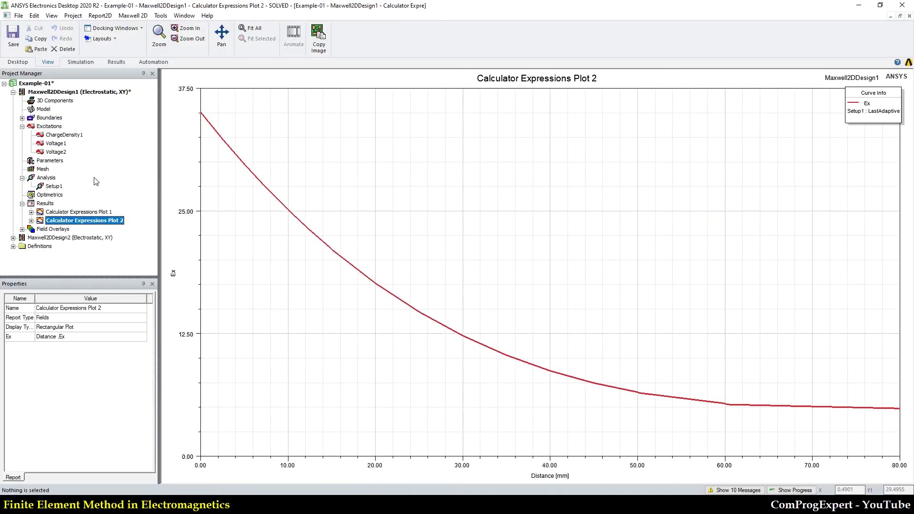
{"action": "right_click", "coordinate": [53, 208]}
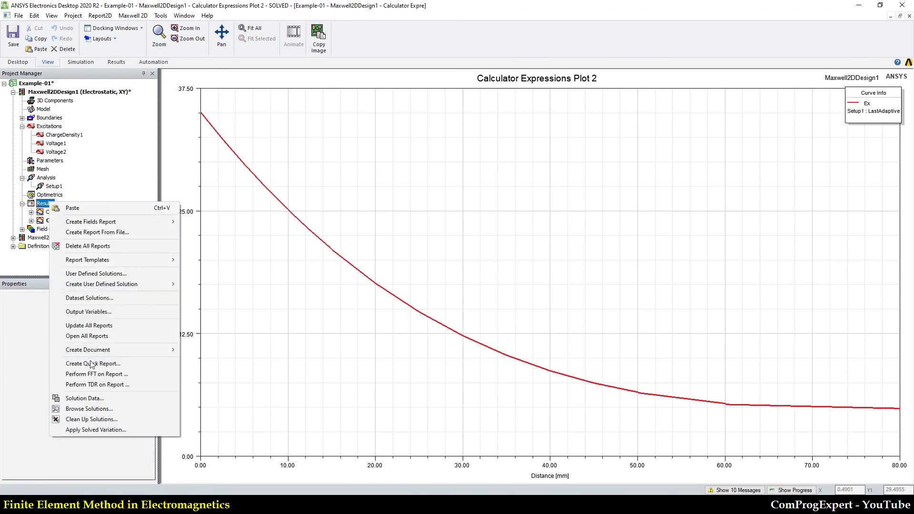
{"action": "left_click", "coordinate": [85, 400]}
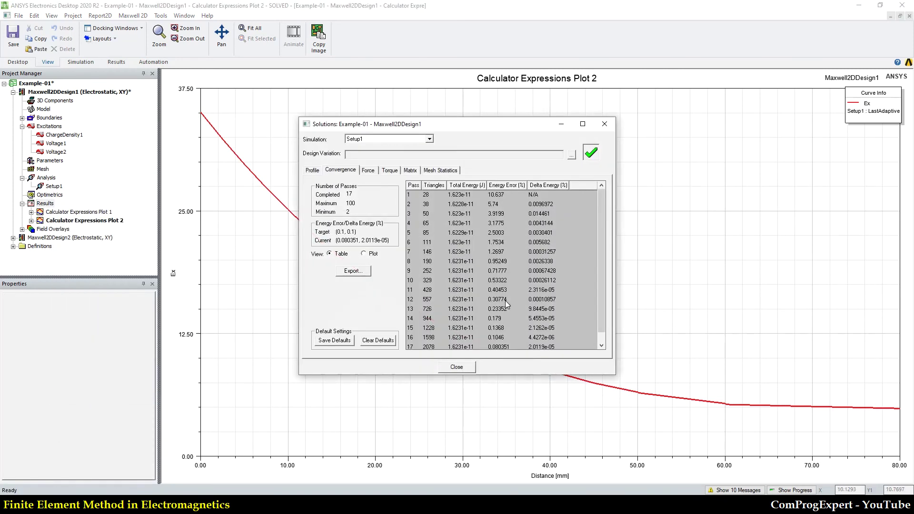
{"action": "left_click_drag", "start_coordinate": [551, 334], "coordinate": [612, 395]}
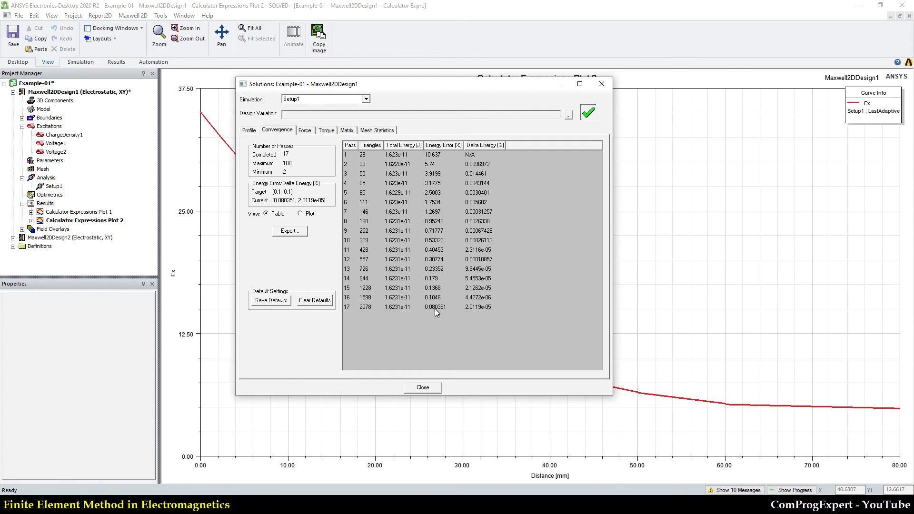
{"action": "left_click", "coordinate": [602, 84]}
Check Setup1's solve settings and close them without changes.
{"action": "double_click", "coordinate": [53, 187]}
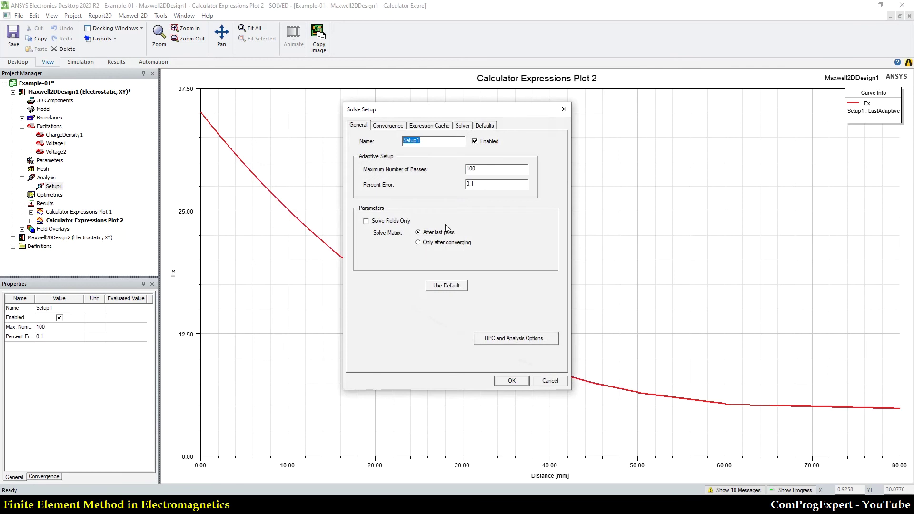
{"action": "key", "text": "Tab"}
{"action": "key", "text": "Tab"}
{"action": "key", "text": "Tab"}
{"action": "left_click", "coordinate": [564, 110]}
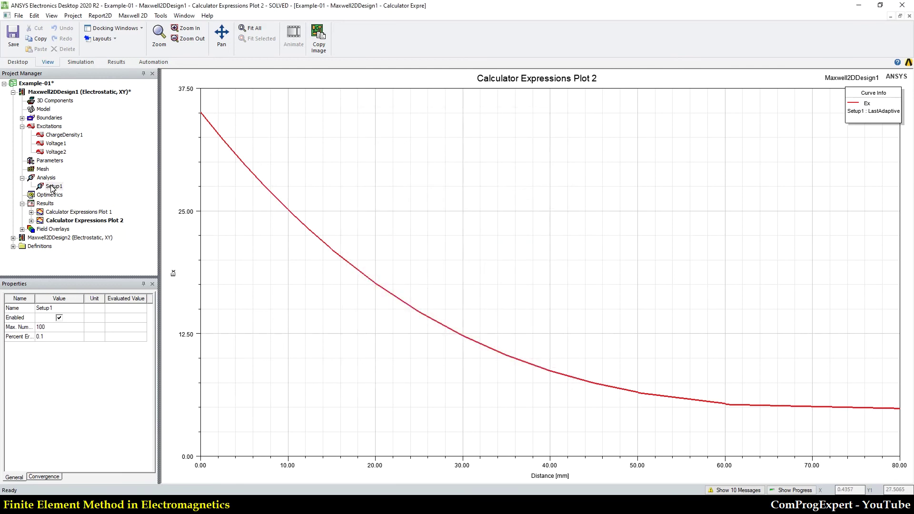
Reopen the solution data: 17 converged passes at 0.080351% error, 2078 mesh elements.
{"action": "left_click", "coordinate": [47, 205]}
{"action": "right_click", "coordinate": [45, 205]}
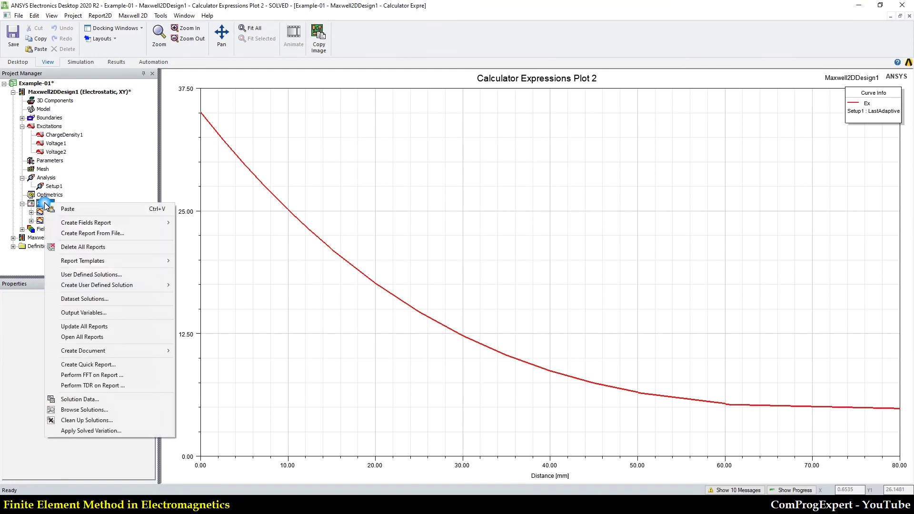
{"action": "left_click", "coordinate": [88, 396]}
{"action": "scroll", "coordinate": [474, 292], "scroll_direction": "down", "scroll_amount": 1}
{"action": "left_click_drag", "start_coordinate": [328, 125], "coordinate": [279, 94]}
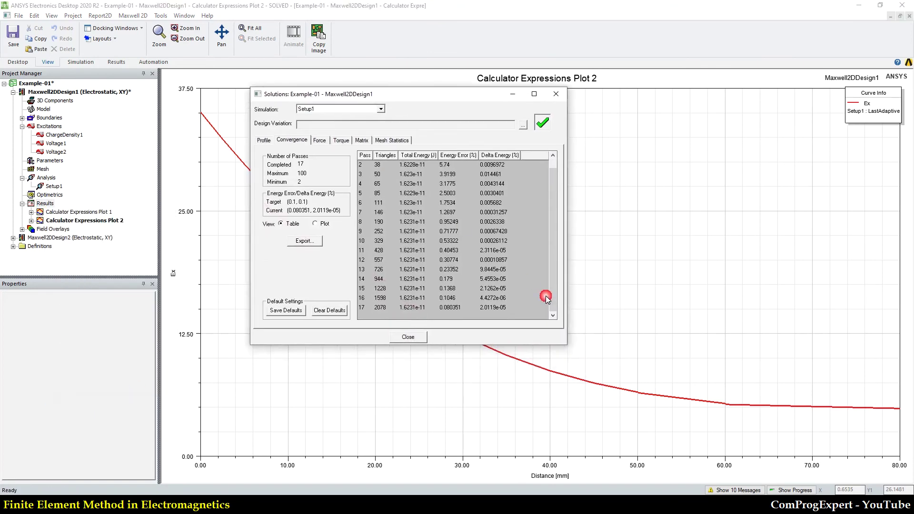
{"action": "left_click_drag", "start_coordinate": [571, 351], "coordinate": [664, 413]}
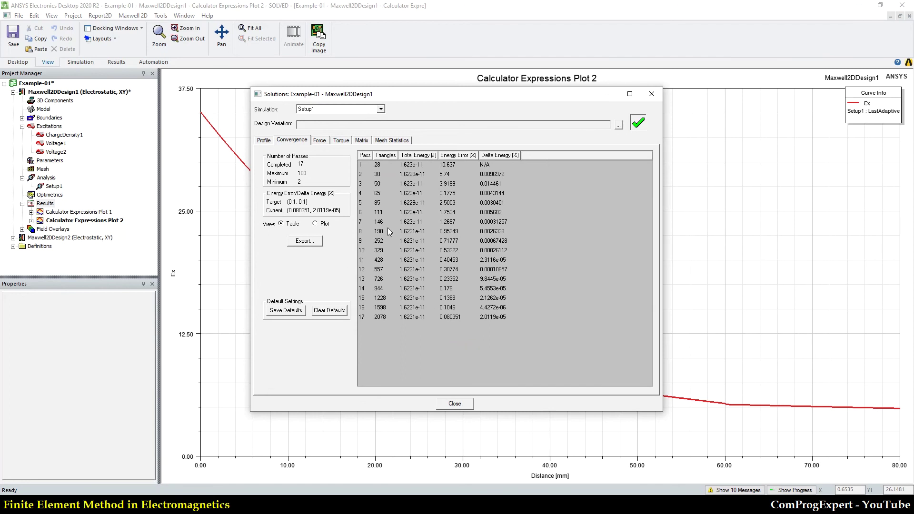
{"action": "left_click", "coordinate": [393, 142]}
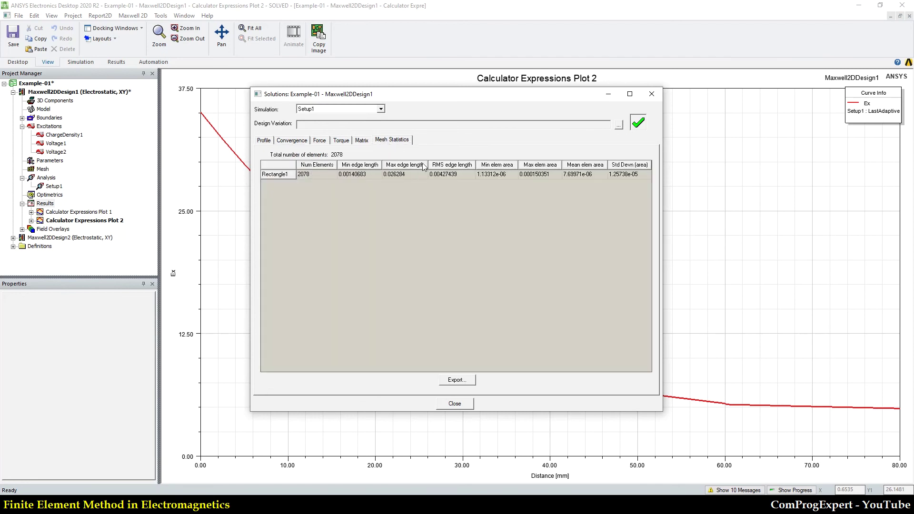
{"action": "left_click", "coordinate": [652, 93]}
Fit Maxwell2DDesign1's whole refined triangular mesh in view, then switch to the textbook's page 56.
{"action": "double_click", "coordinate": [48, 92]}
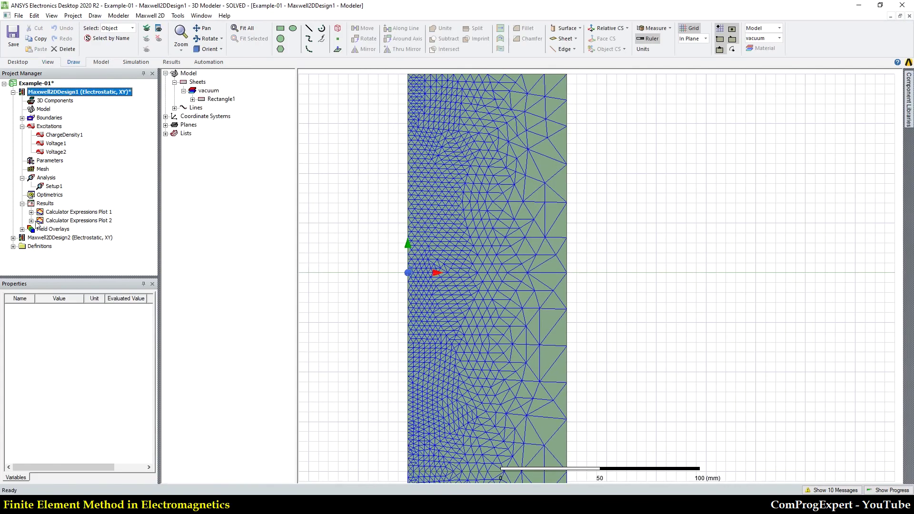
{"action": "left_click", "coordinate": [244, 28]}
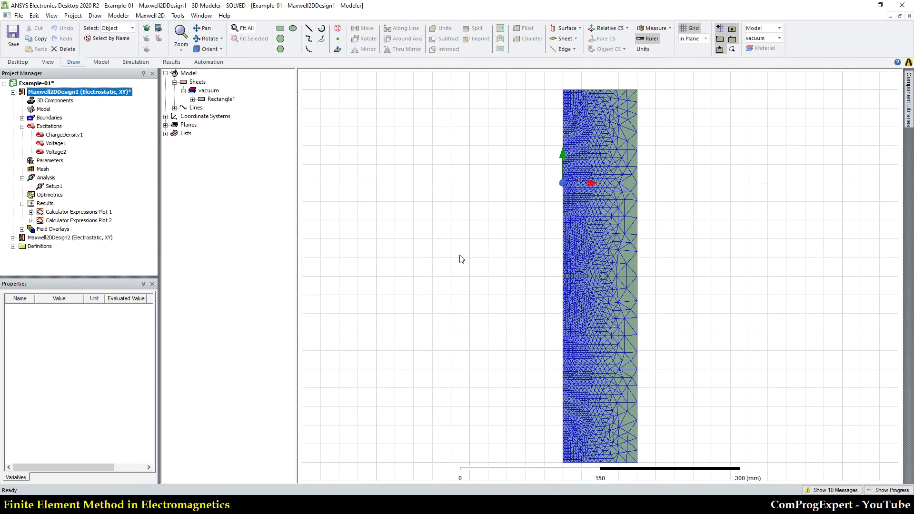
{"action": "scroll", "coordinate": [657, 213], "scroll_direction": "down", "scroll_amount": 5}
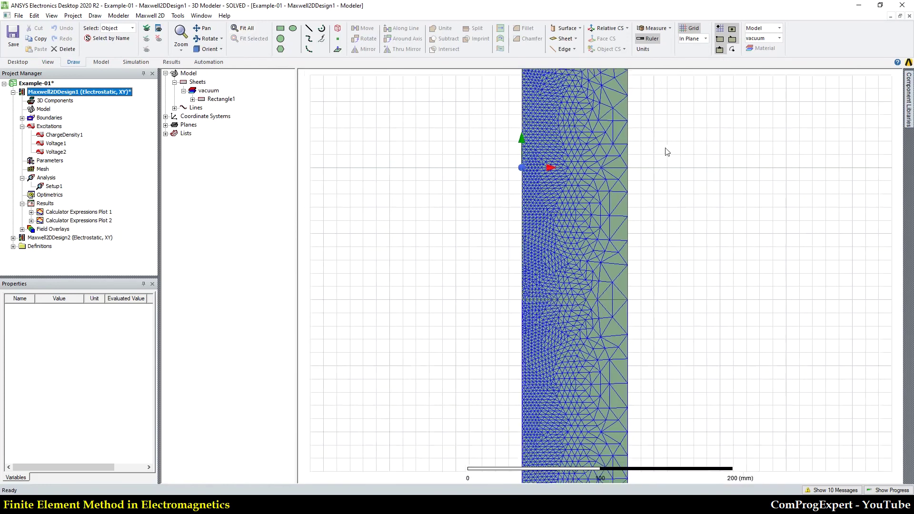
{"action": "scroll", "coordinate": [662, 159], "scroll_direction": "up", "scroll_amount": 6}
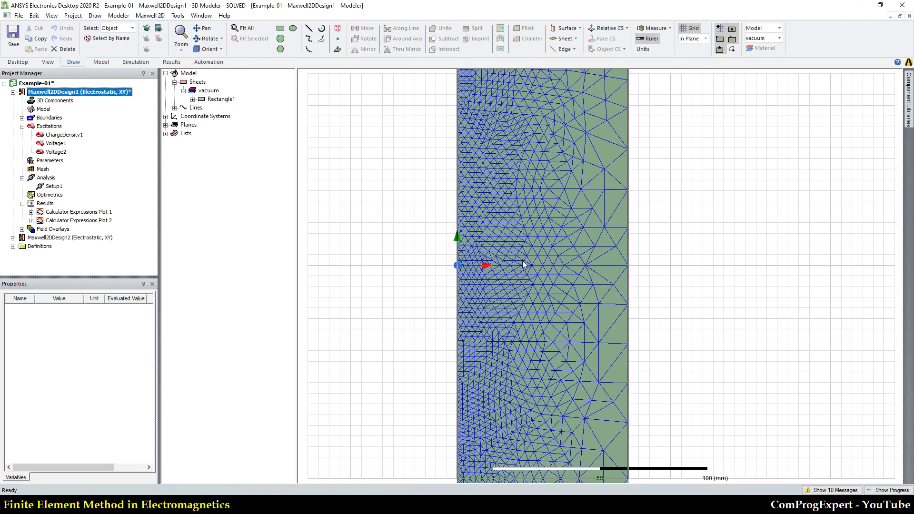
{"action": "key", "text": "alt+Tab"}
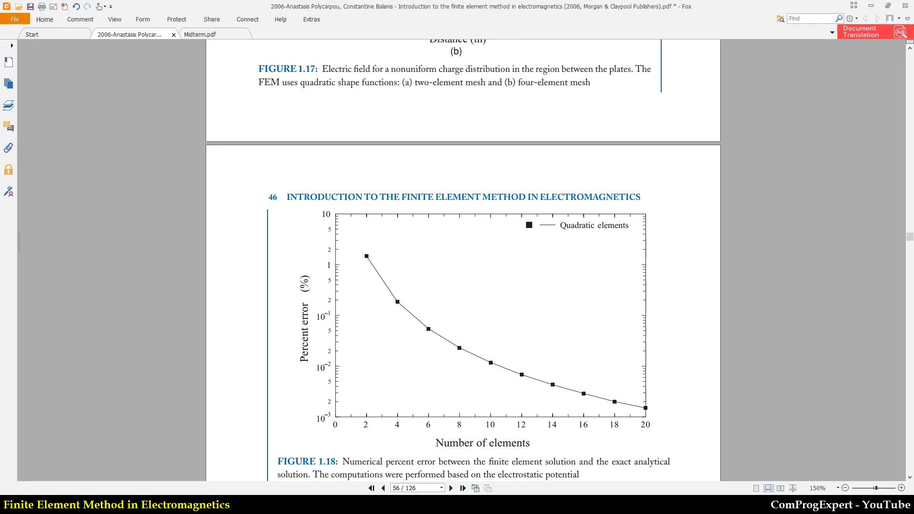
Scroll the PDF up to Figure 1.17's electric-field plots on page 55.
{"action": "scroll", "coordinate": [392, 339], "scroll_direction": "up", "scroll_amount": 8}
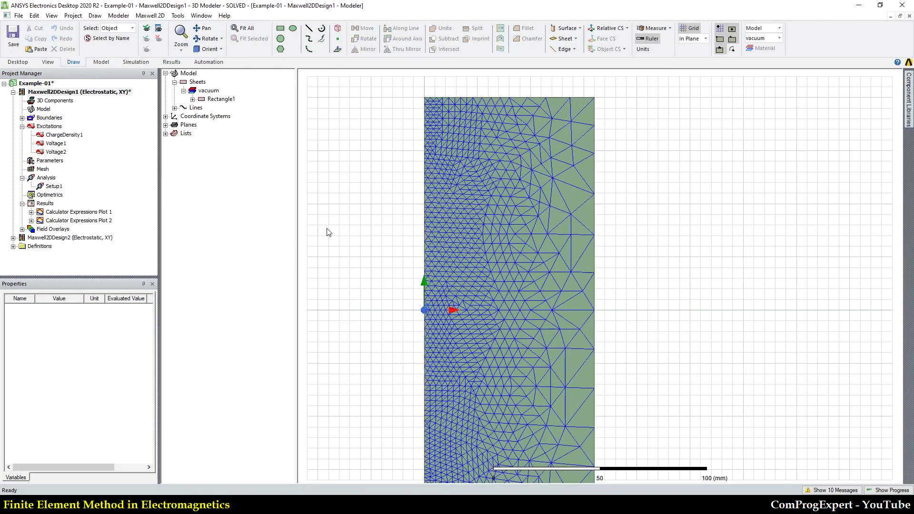
Review the voltage plot (Plot 1) and the Ex plot (Plot 2), then return to the design's mesh.
{"action": "double_click", "coordinate": [70, 213]}
{"action": "left_click", "coordinate": [67, 229]}
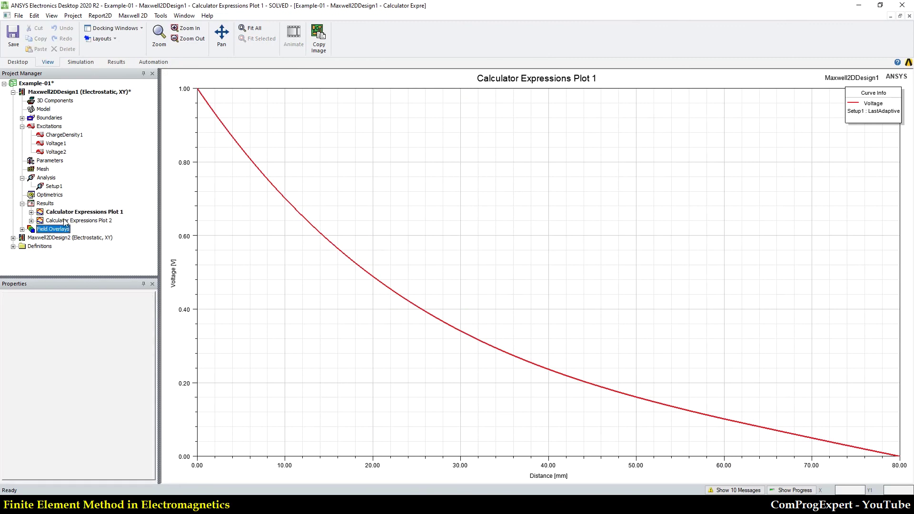
{"action": "double_click", "coordinate": [67, 220]}
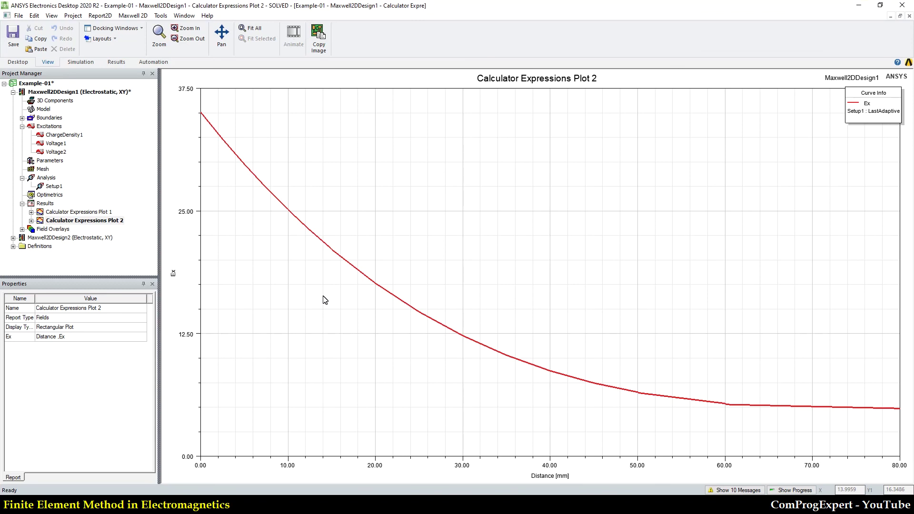
{"action": "double_click", "coordinate": [79, 92]}
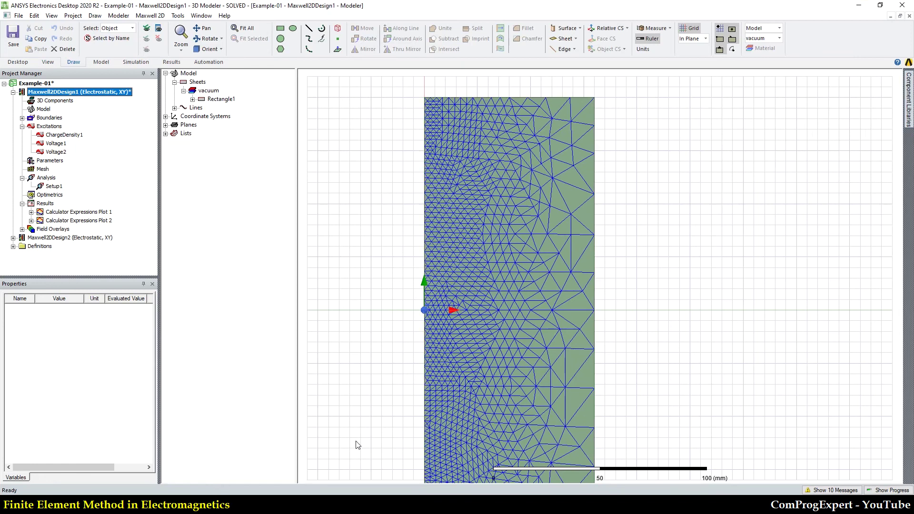
Check Setup1 keeps 100 passes and 0.1% error, recheck the Ex plot and mesh, then go to the PDF.
{"action": "double_click", "coordinate": [56, 186]}
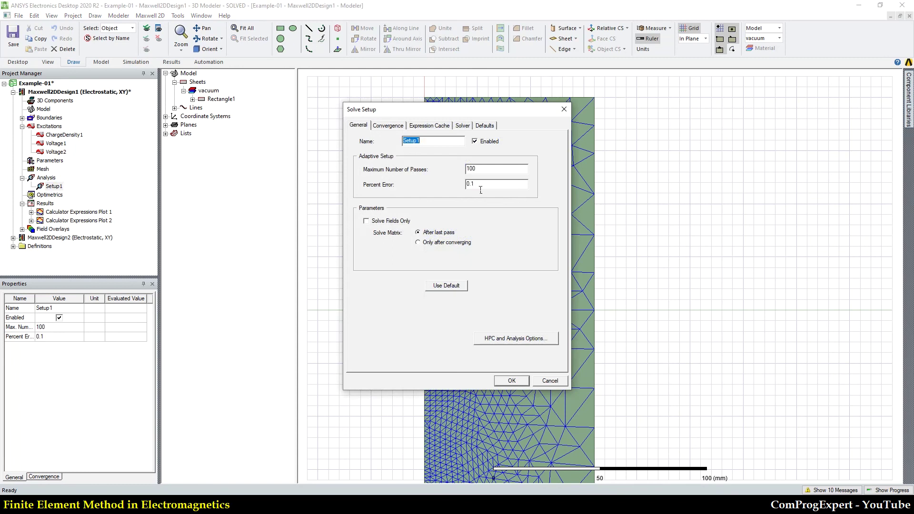
{"action": "left_click", "coordinate": [546, 381]}
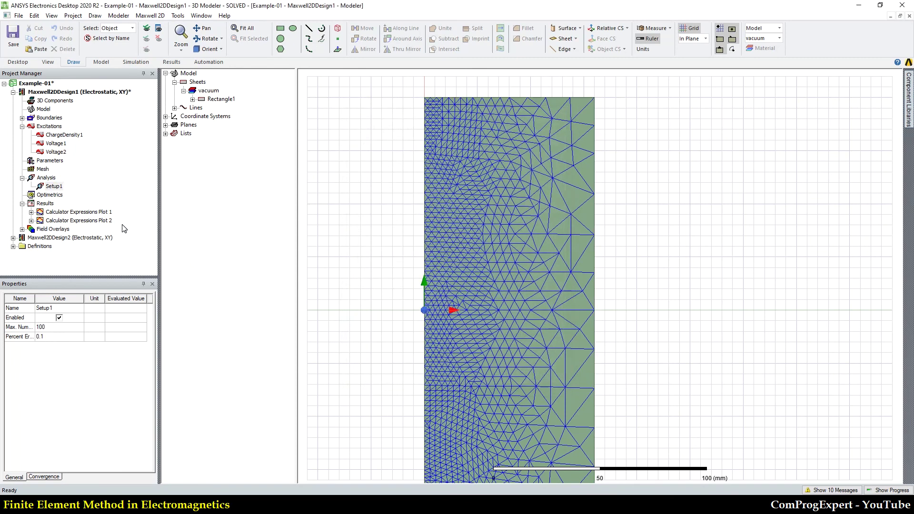
{"action": "double_click", "coordinate": [86, 220]}
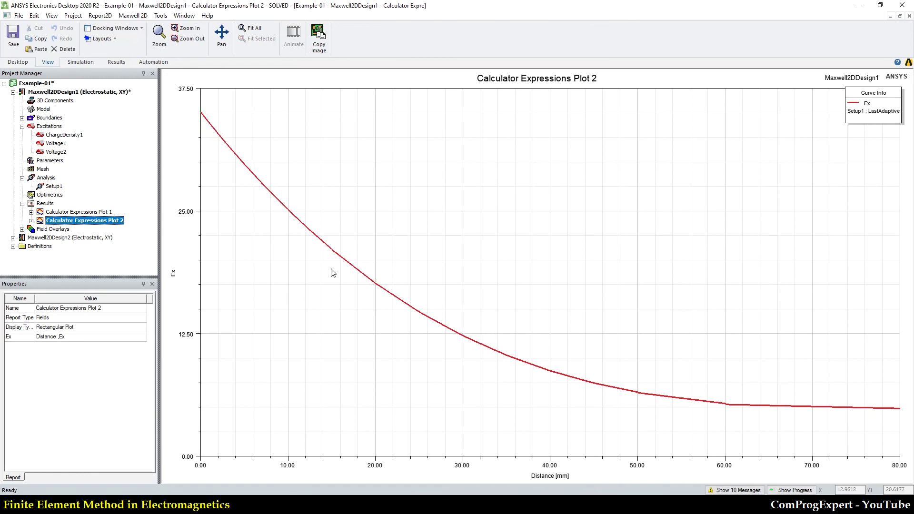
{"action": "double_click", "coordinate": [52, 92]}
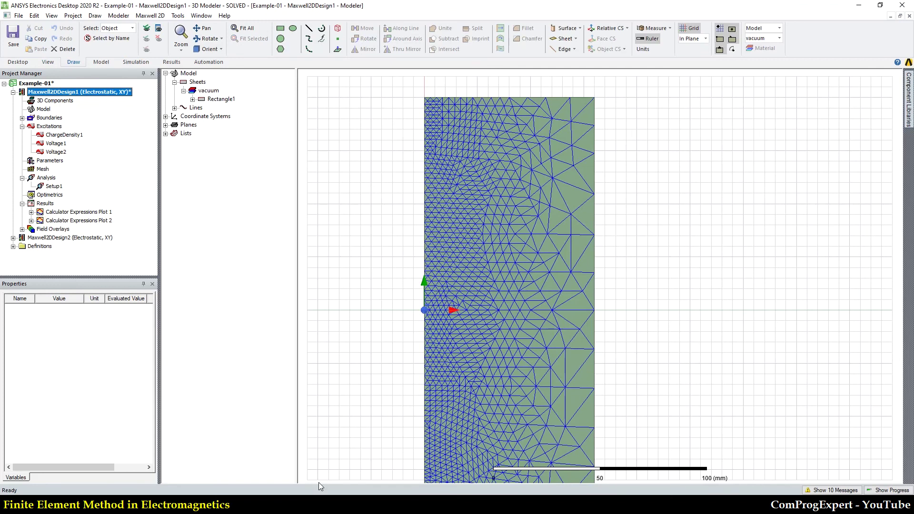
{"action": "key", "text": "alt+Tab"}
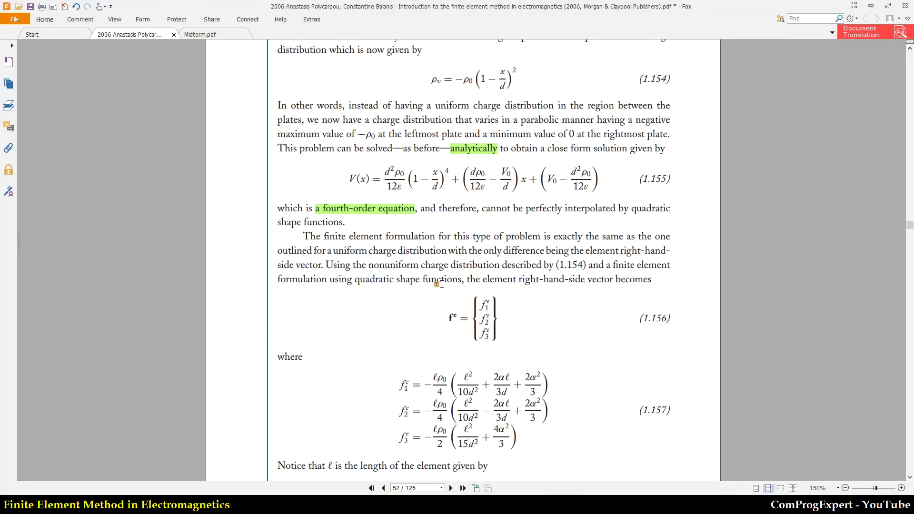
Scroll the textbook forward to equation (1.161) and section 1.15 Software on book page 48.
{"action": "scroll", "coordinate": [442, 285], "scroll_direction": "down", "scroll_amount": 15}
{"action": "scroll", "coordinate": [443, 285], "scroll_direction": "down", "scroll_amount": 8}
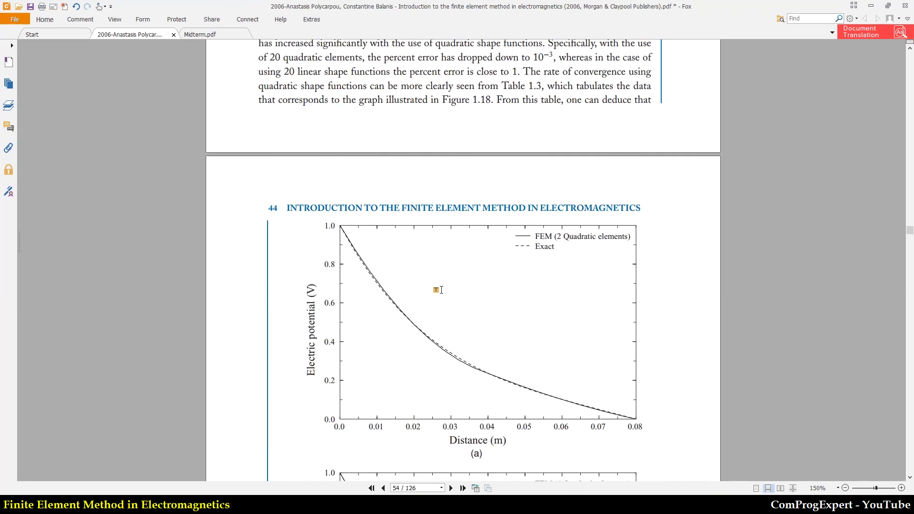
{"action": "scroll", "coordinate": [441, 290], "scroll_direction": "down", "scroll_amount": 10}
{"action": "scroll", "coordinate": [442, 291], "scroll_direction": "down", "scroll_amount": 12}
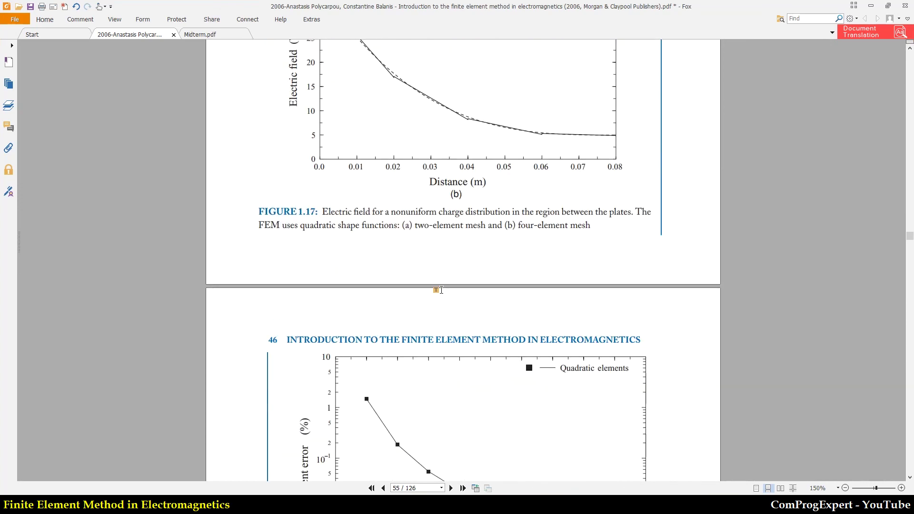
{"action": "scroll", "coordinate": [442, 290], "scroll_direction": "down", "scroll_amount": 3}
{"action": "scroll", "coordinate": [442, 290], "scroll_direction": "down", "scroll_amount": 11}
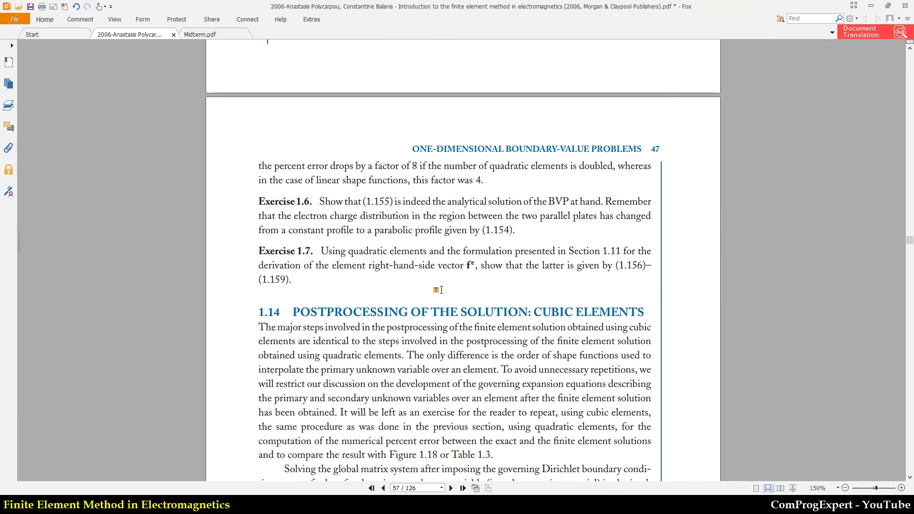
{"action": "scroll", "coordinate": [441, 290], "scroll_direction": "down", "scroll_amount": 3}
{"action": "scroll", "coordinate": [442, 290], "scroll_direction": "down", "scroll_amount": 3}
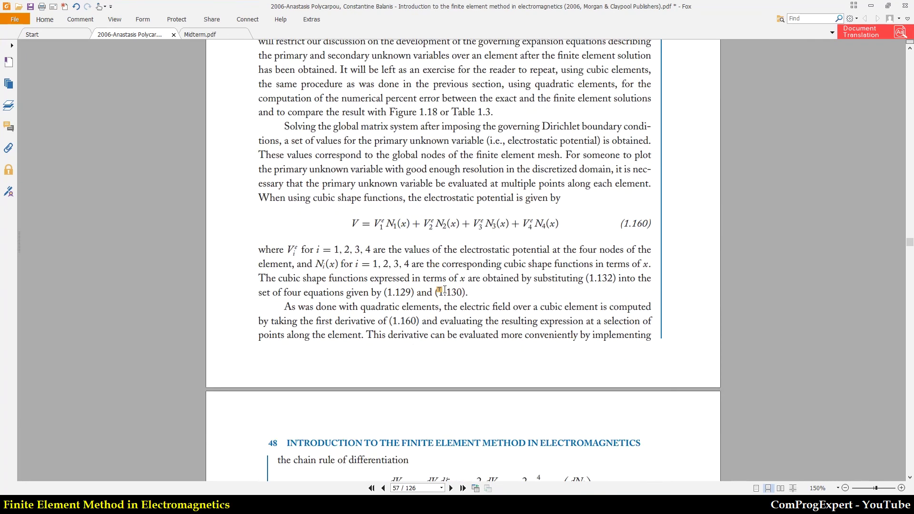
{"action": "scroll", "coordinate": [441, 290], "scroll_direction": "up", "scroll_amount": 5}
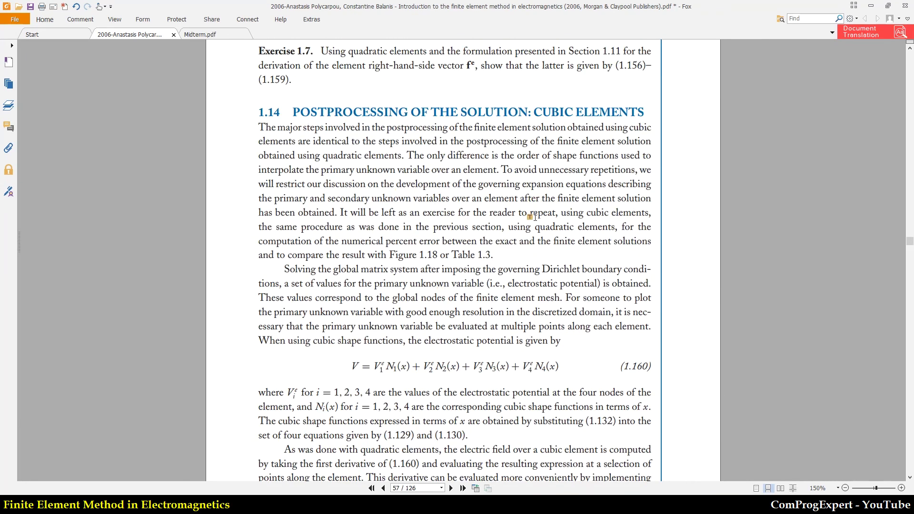
{"action": "scroll", "coordinate": [528, 217], "scroll_direction": "down", "scroll_amount": 8}
{"action": "scroll", "coordinate": [528, 230], "scroll_direction": "down", "scroll_amount": 2}
{"action": "scroll", "coordinate": [528, 230], "scroll_direction": "up", "scroll_amount": 1}
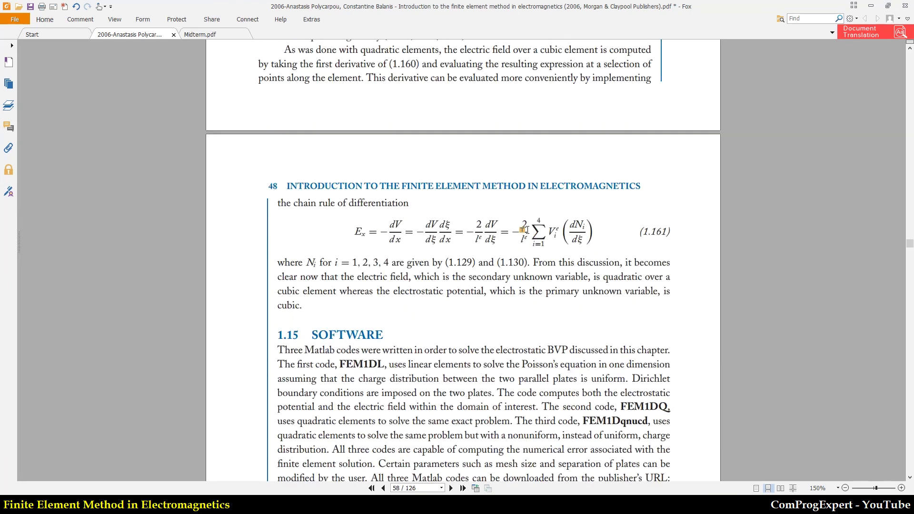